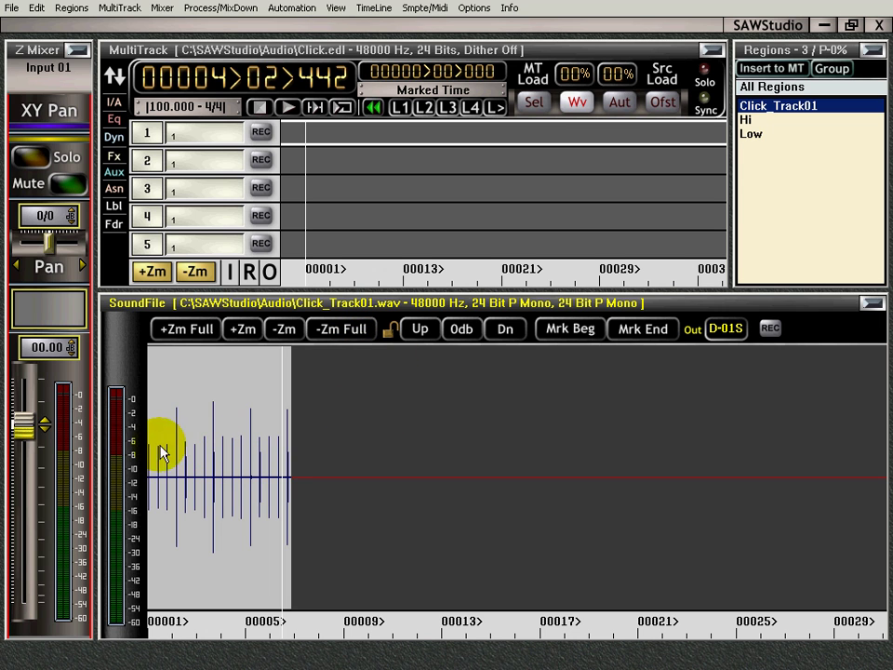
click(161, 543)
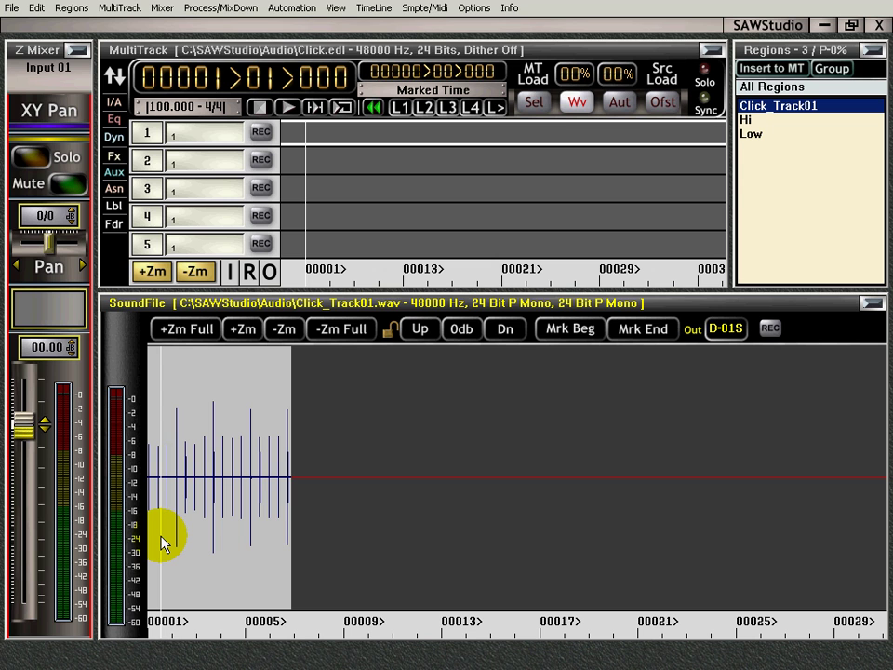
key(space)
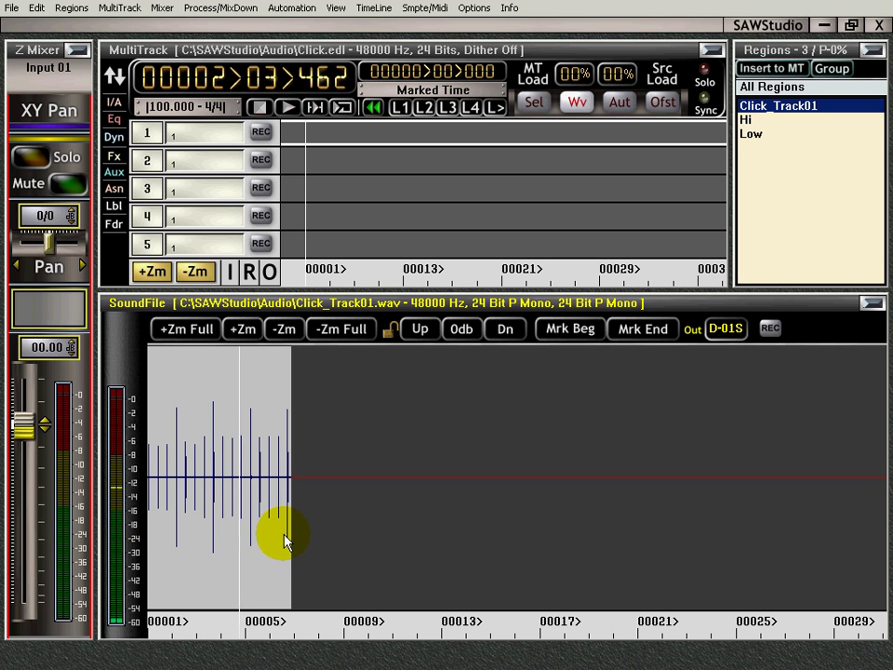
key(space)
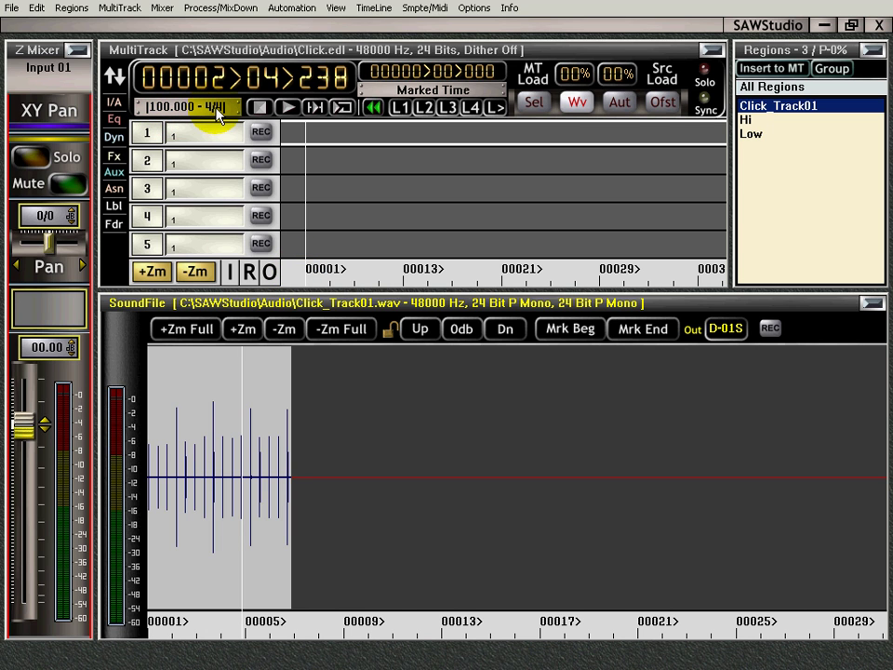
click(221, 109)
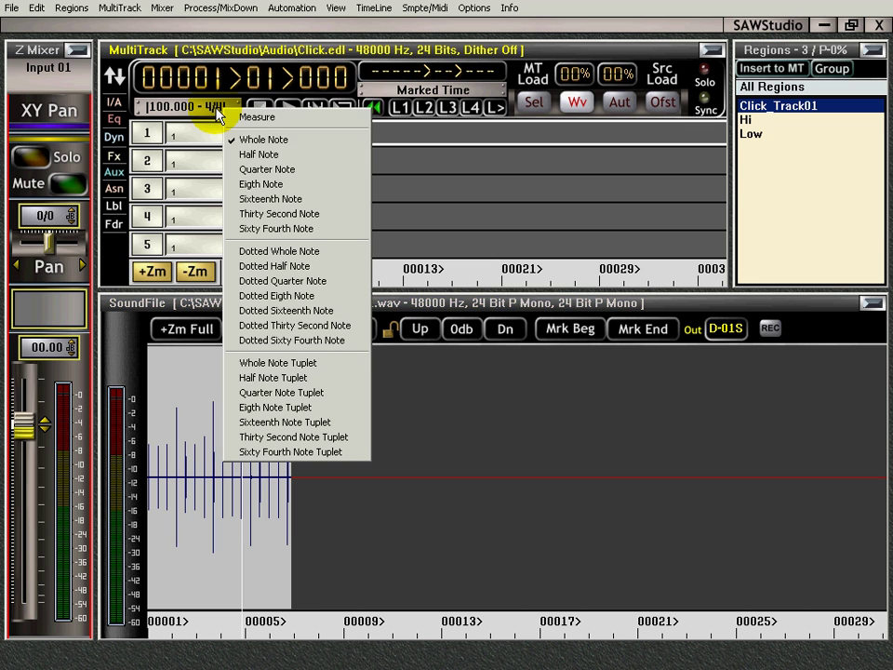
click(253, 169)
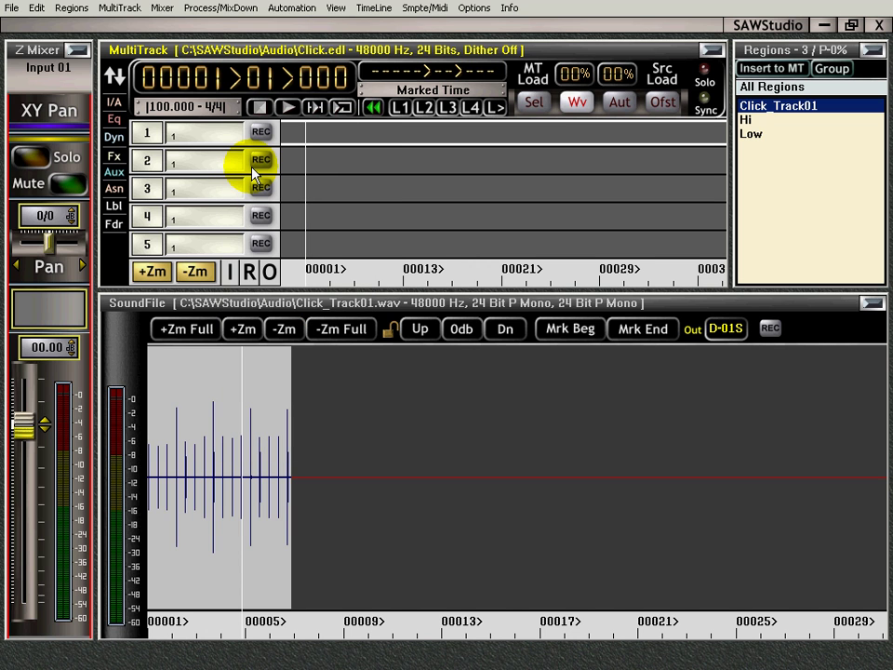
click(373, 9)
mouse_move(429, 139)
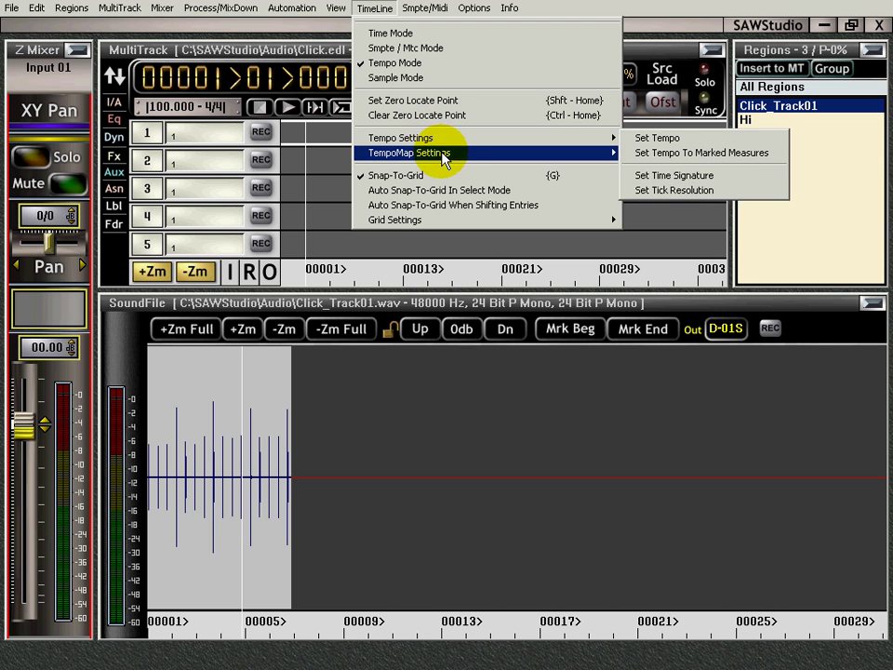
mouse_move(400, 152)
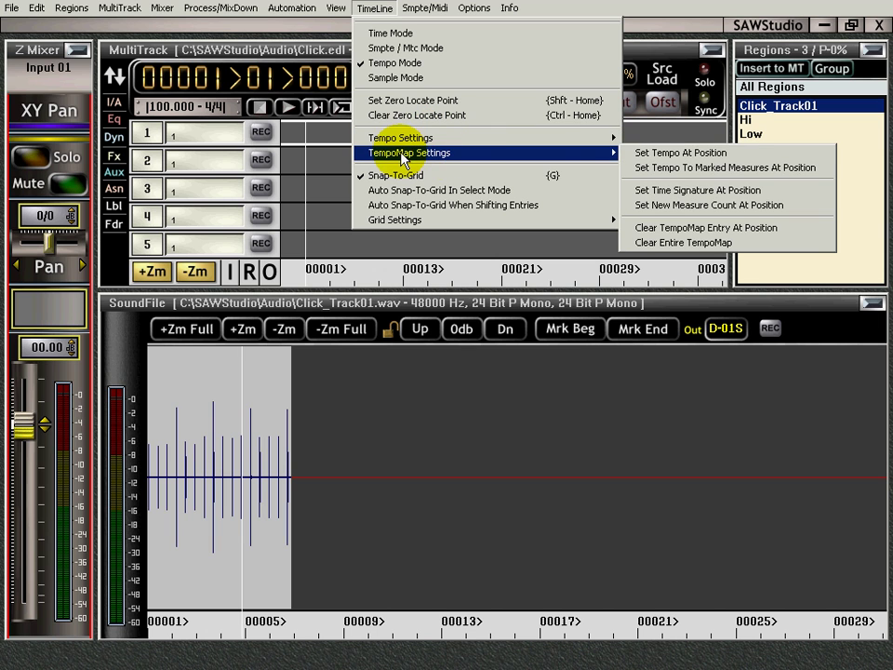
click(654, 159)
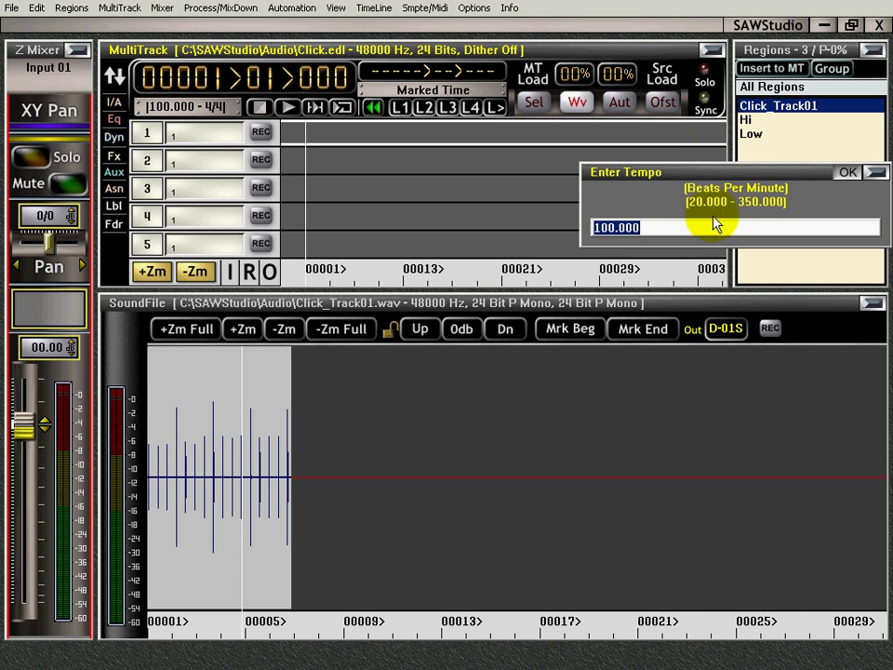
click(622, 227)
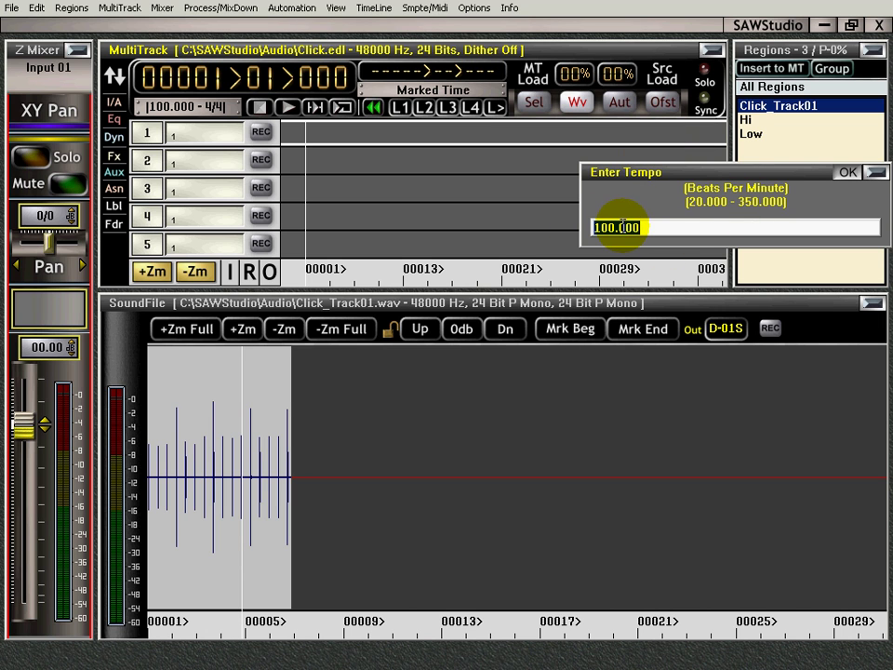
key(Return)
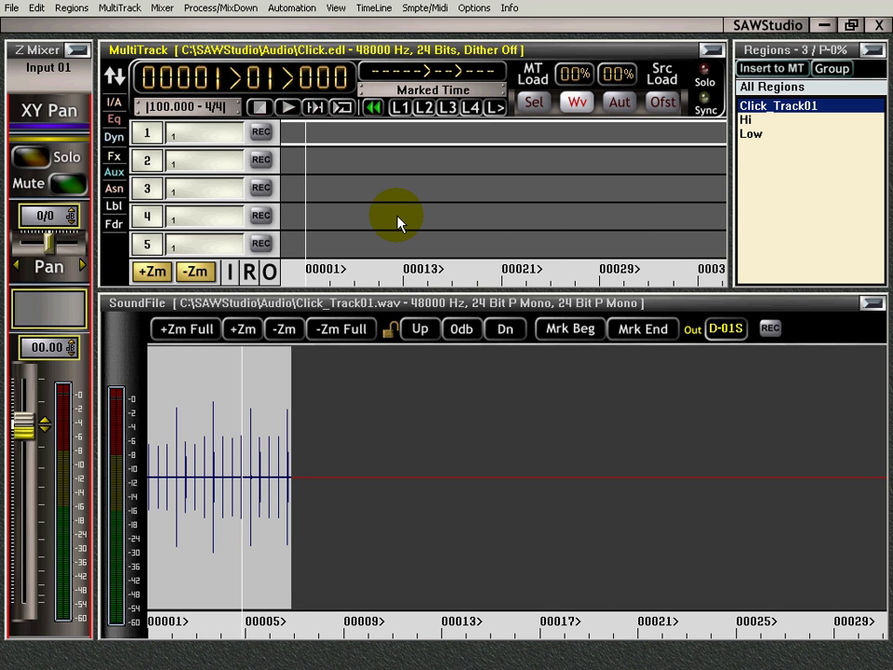
- Add a tempo change to 200 BPM at bar 3
key(space)
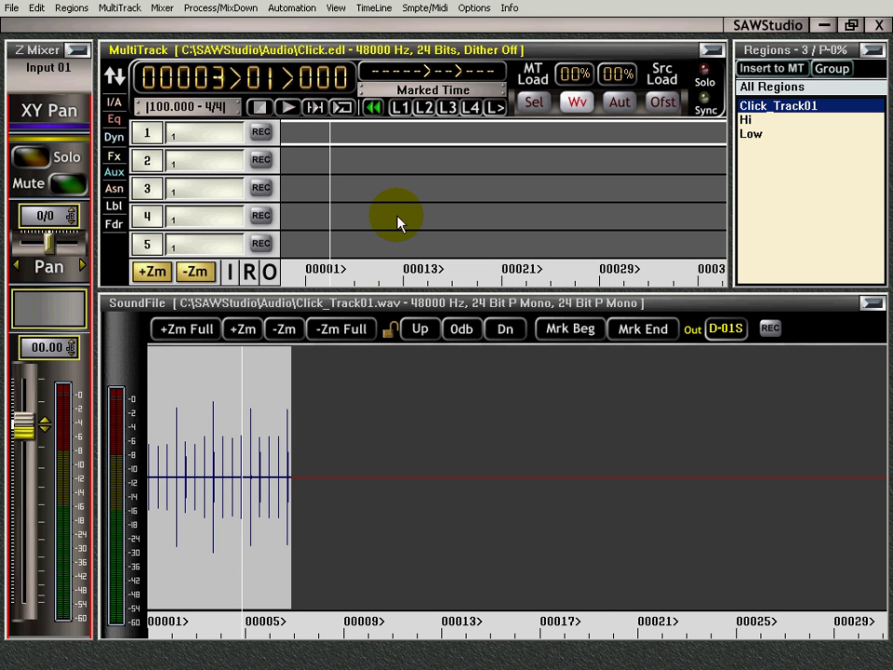
click(372, 9)
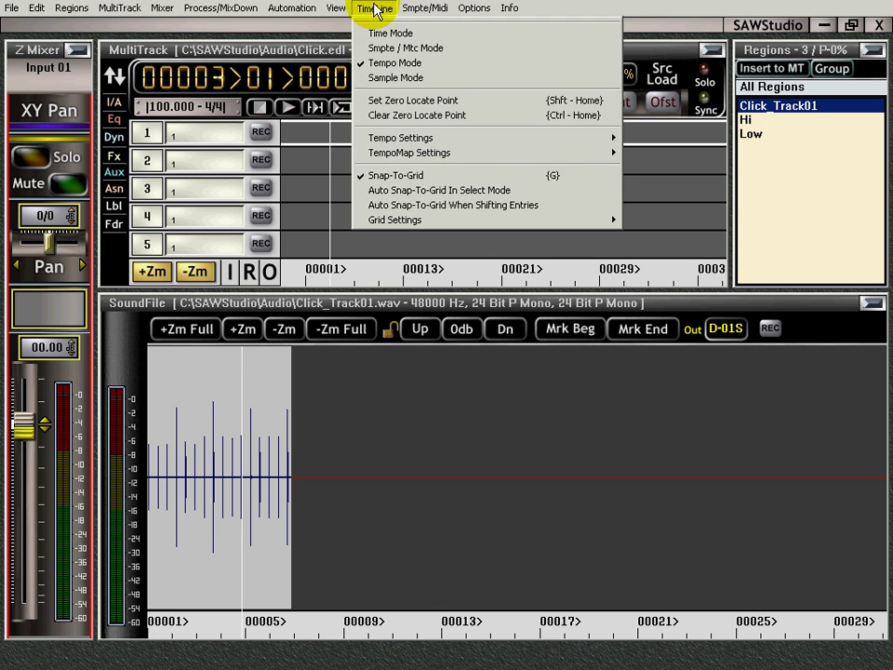
mouse_move(562, 159)
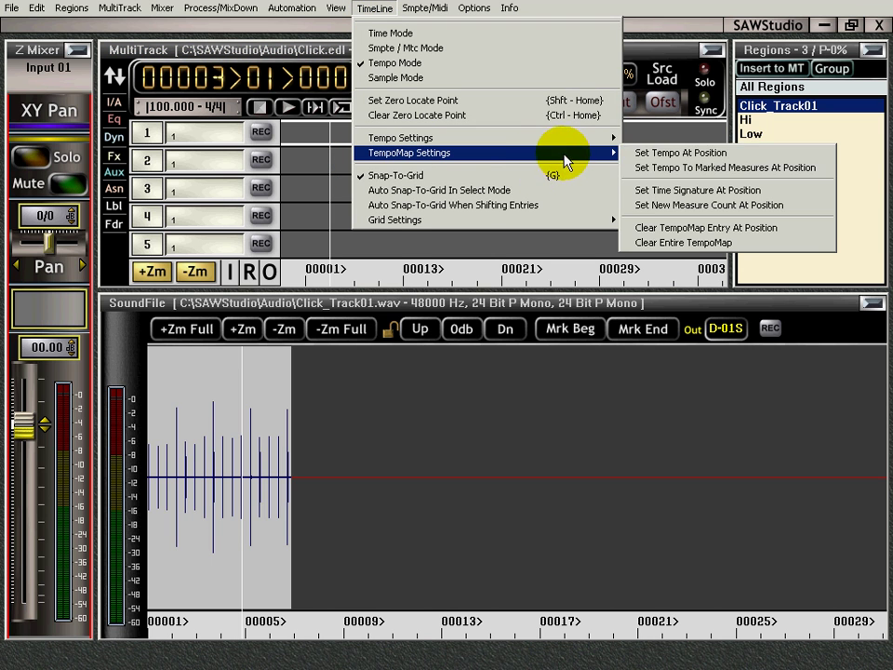
click(666, 156)
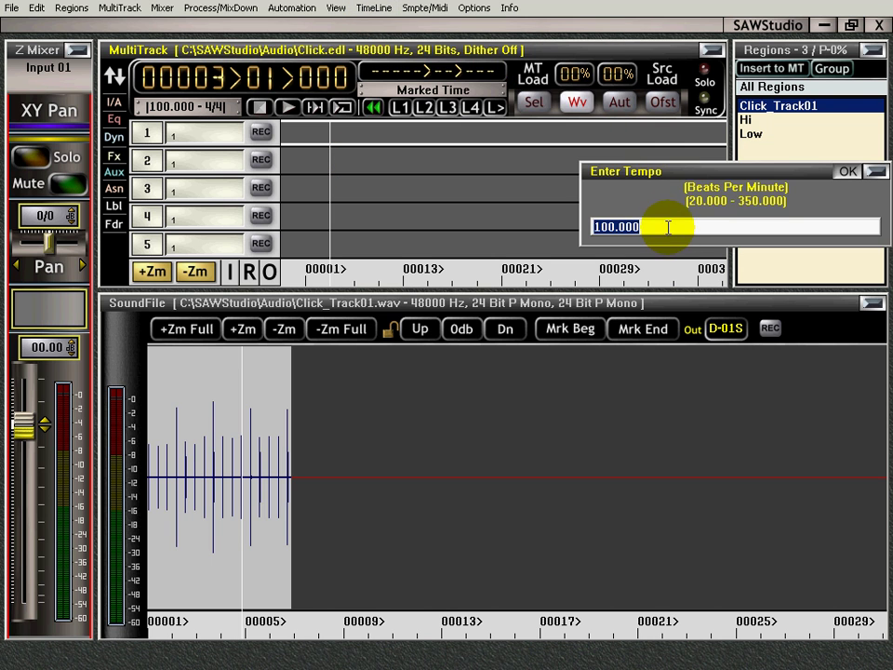
text(200)
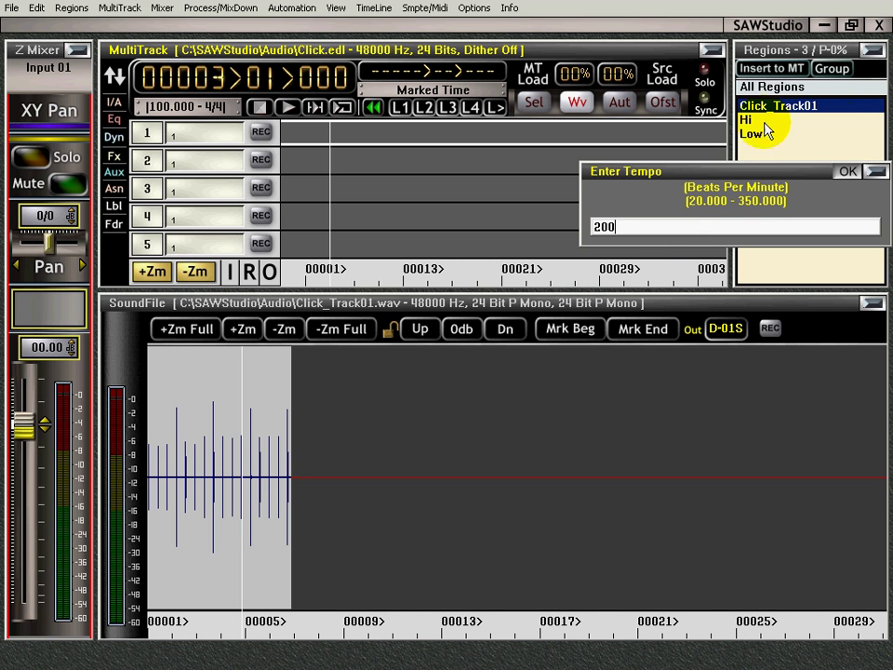
click(847, 172)
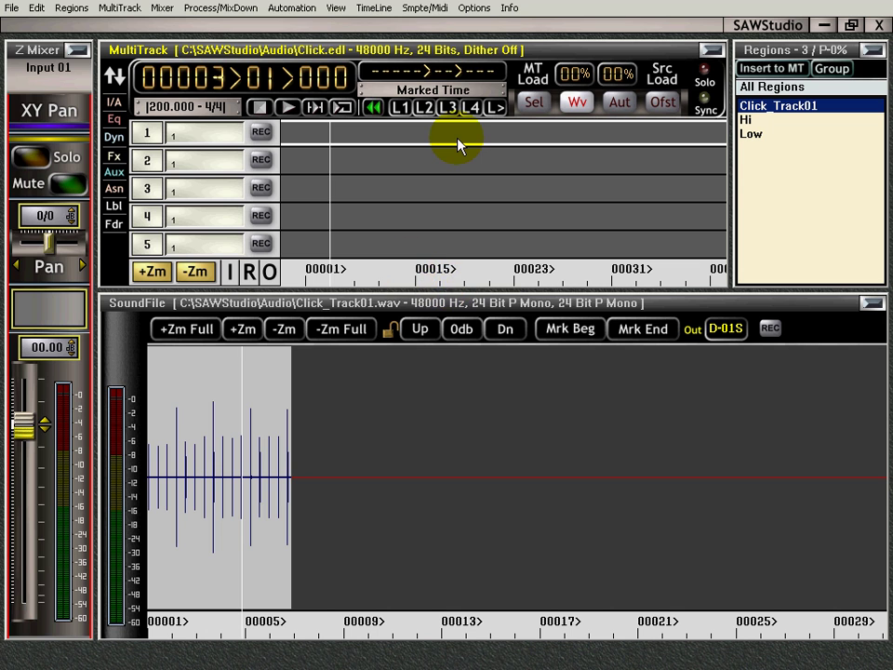
- Add a tempo change back to 100 BPM at bar 7
key(space)
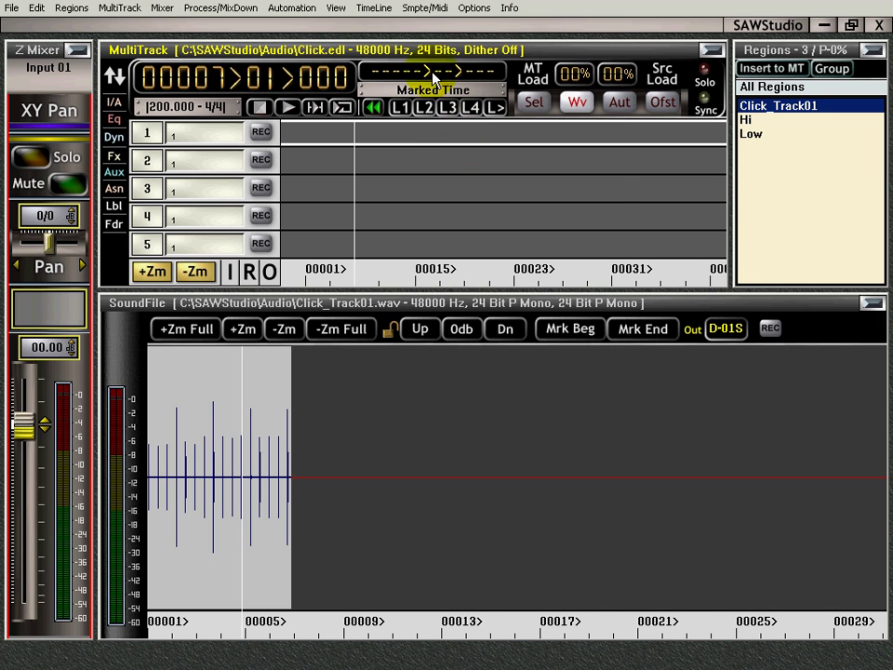
click(383, 9)
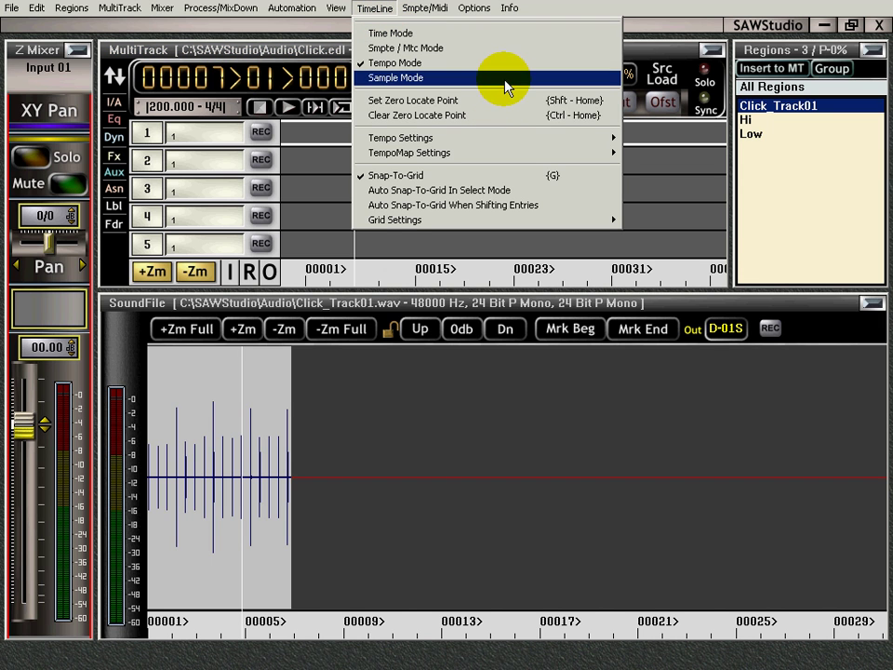
mouse_move(553, 156)
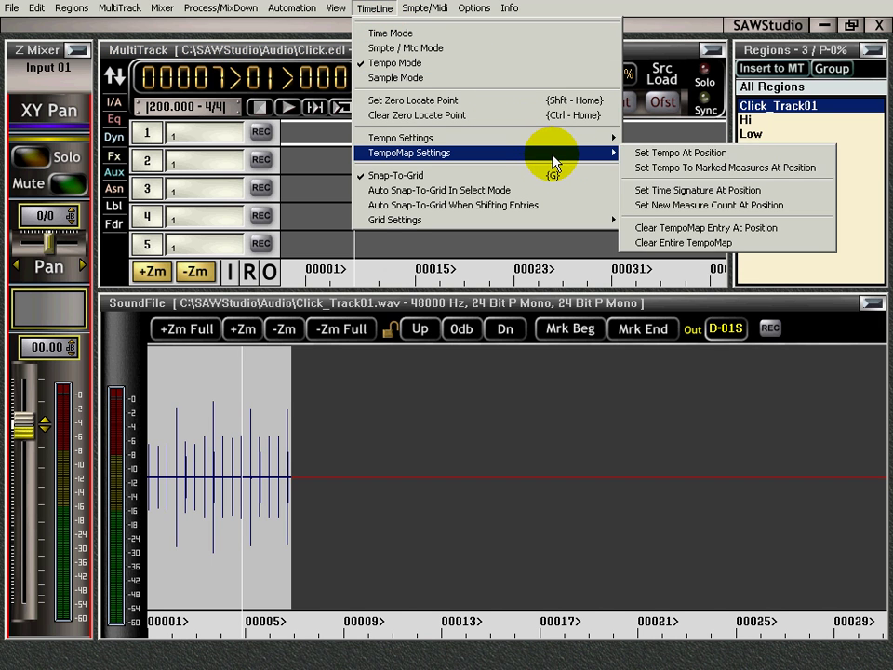
click(682, 156)
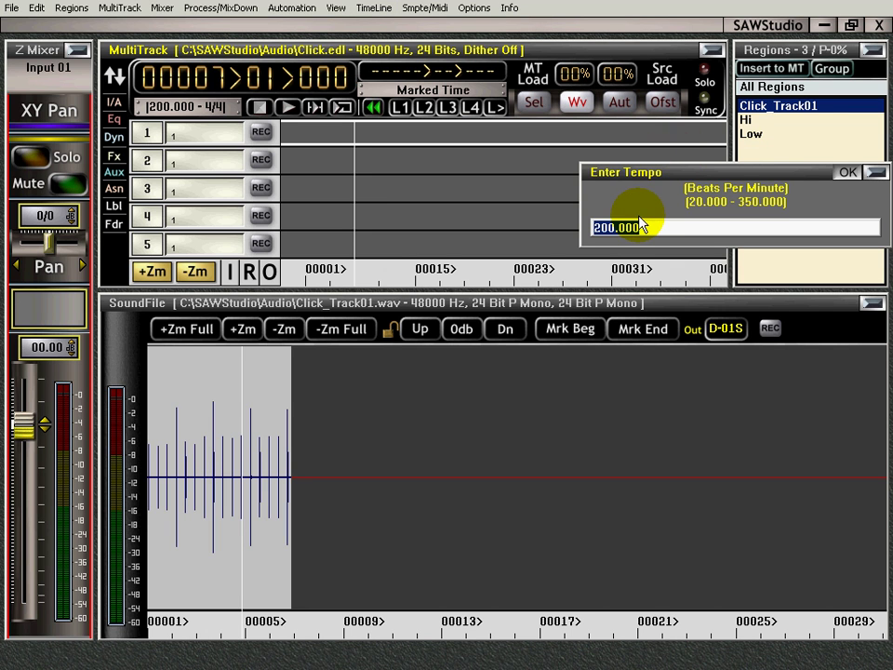
text(100)
key(Return)
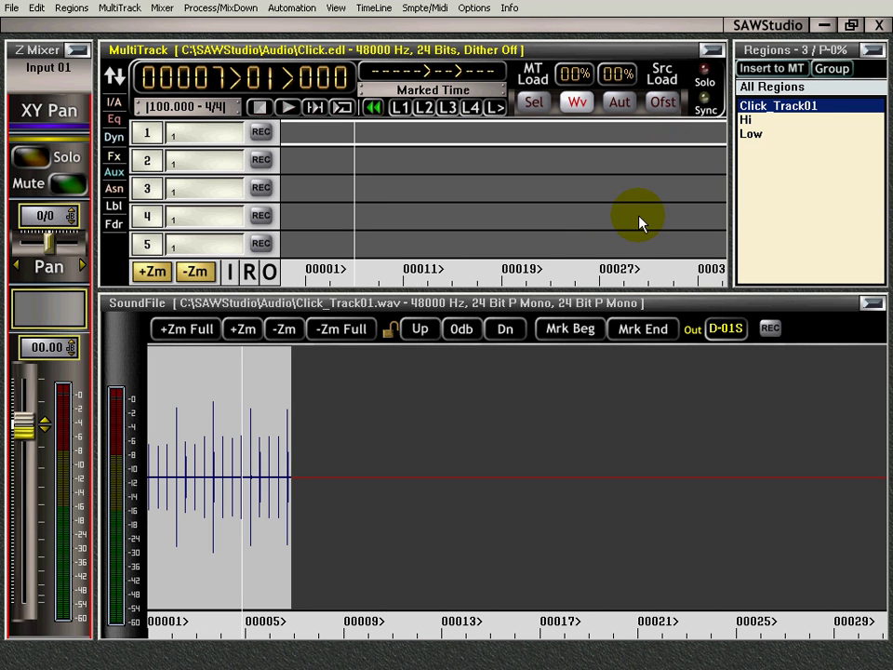
- Check the tempo at bars 4 and 2, then mark a trial range over the opening bars
click(334, 281)
click(186, 106)
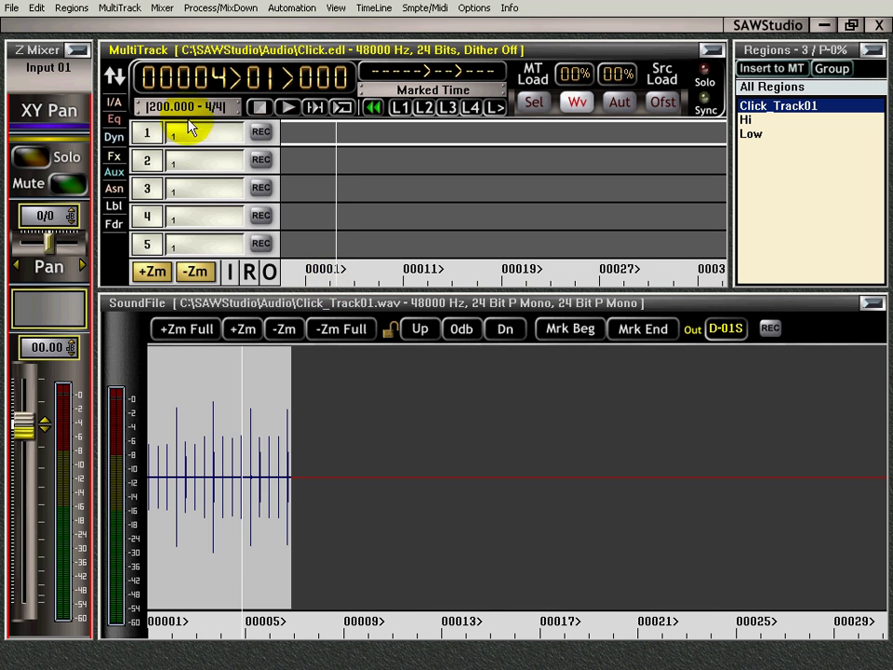
click(317, 277)
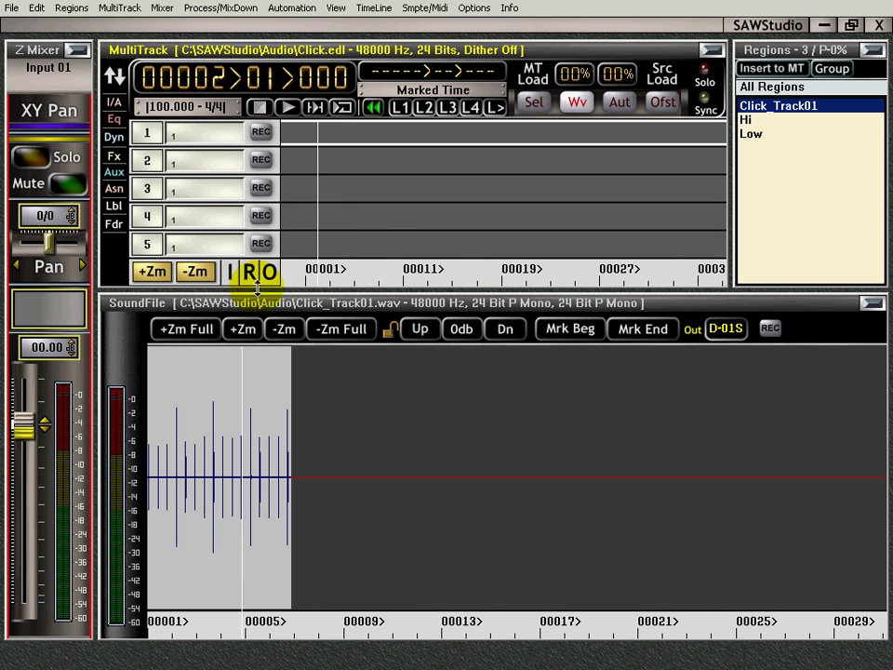
click(304, 272)
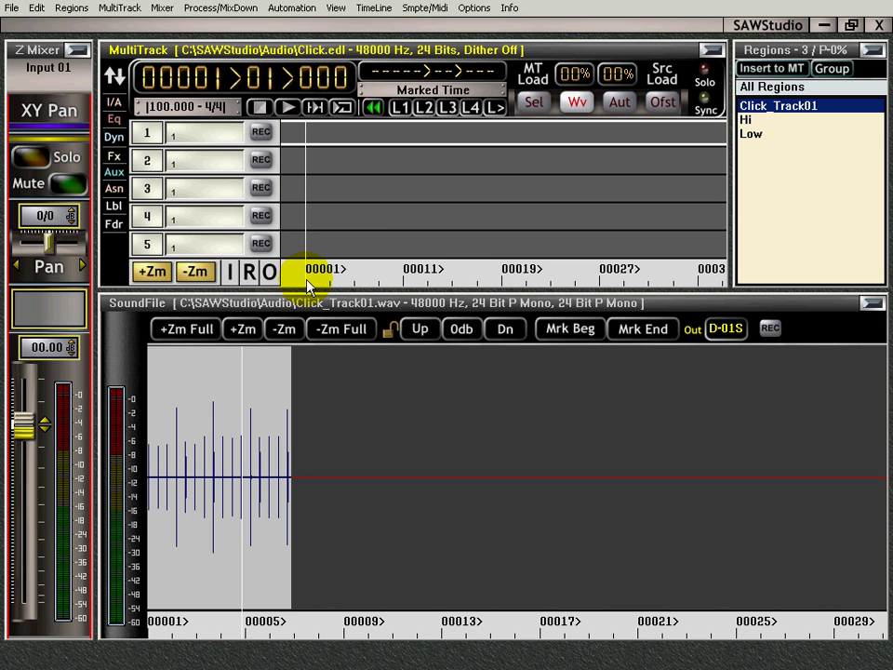
drag(308, 279, 356, 280)
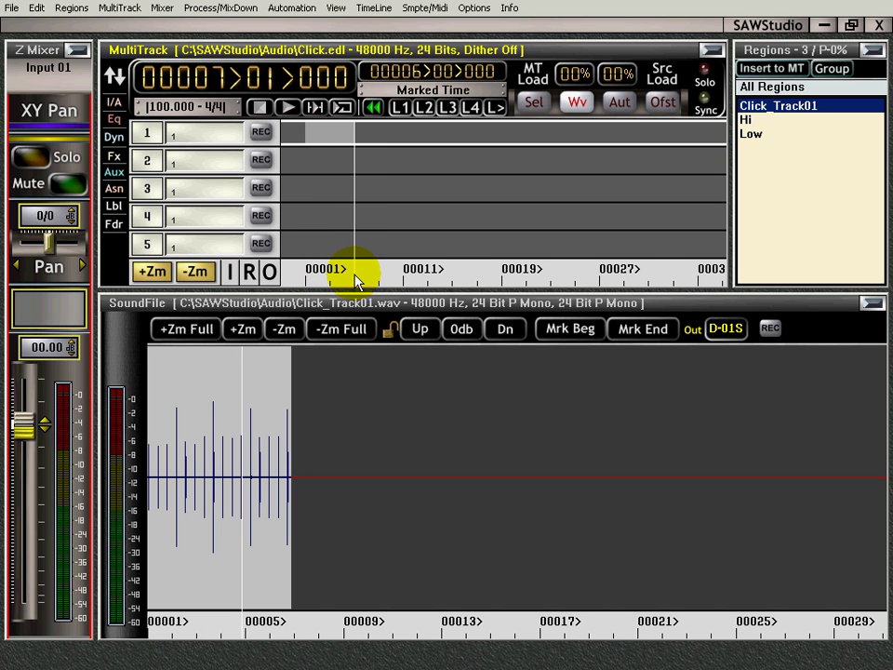
- Mark bars 1 to 19 on track 1 as the time range
click(307, 281)
click(404, 283)
click(455, 279)
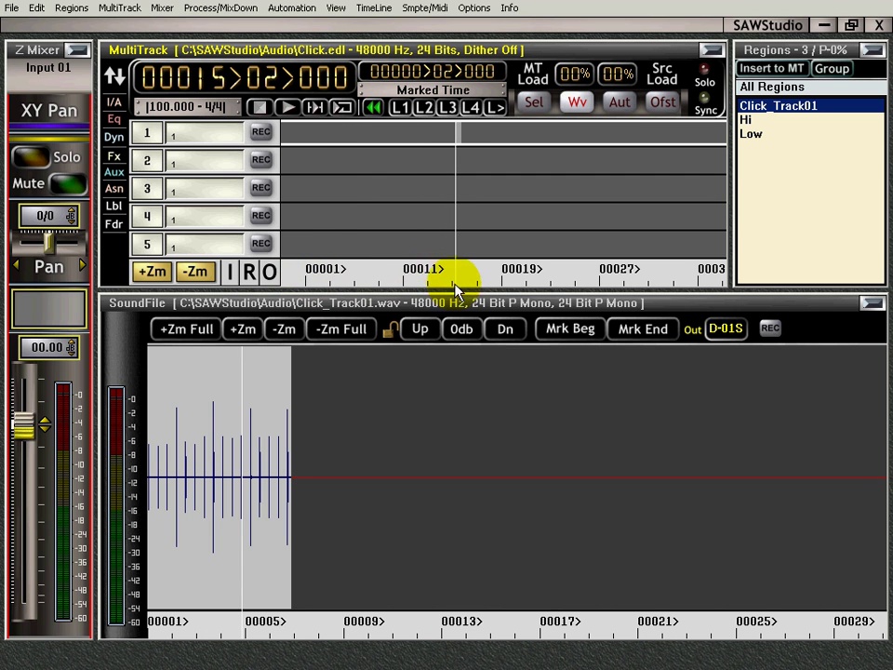
click(306, 285)
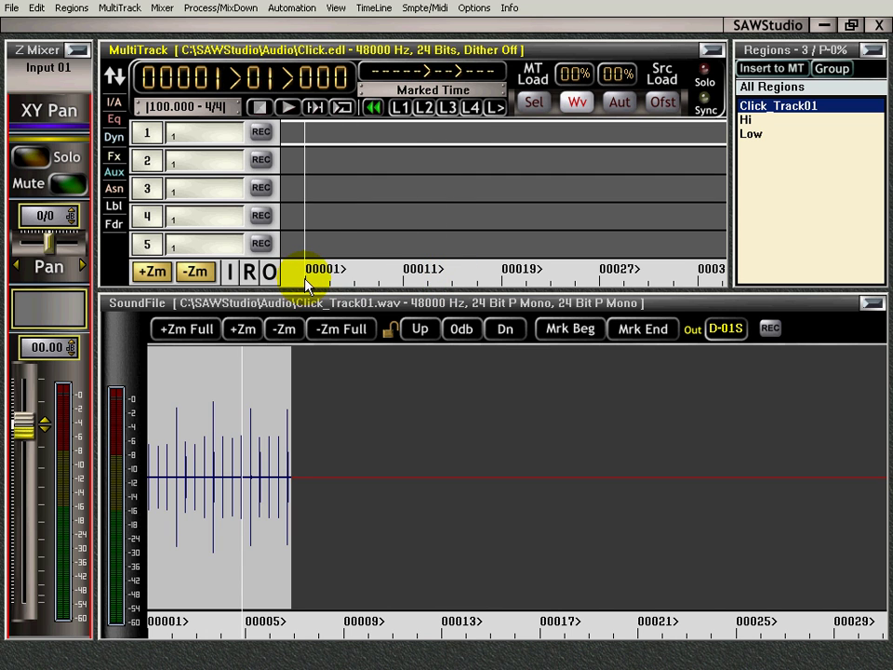
drag(307, 285, 504, 284)
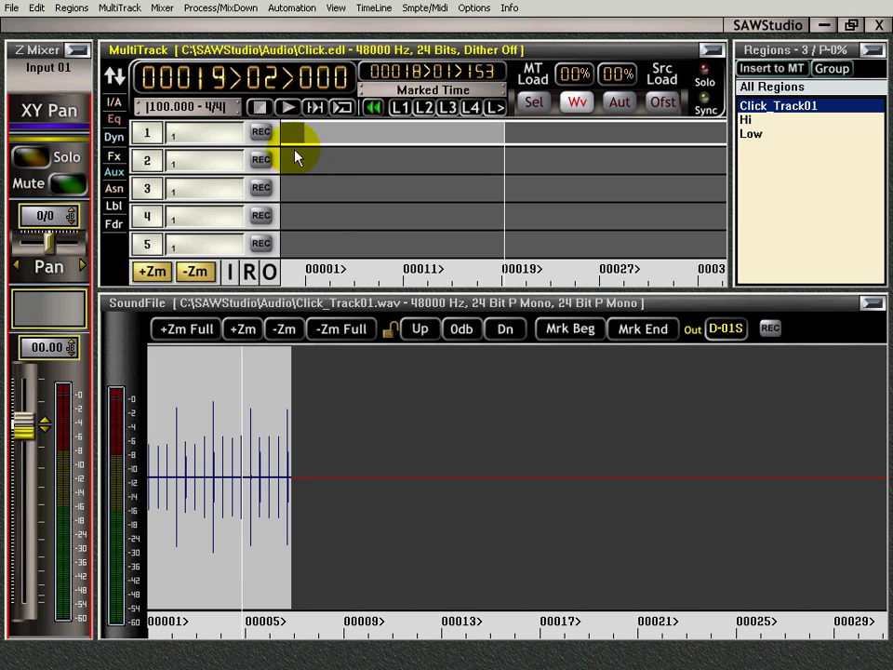
- Insert the Low click region across the marked bars 1–19 of track 1, then deselect via track 2
click(305, 271)
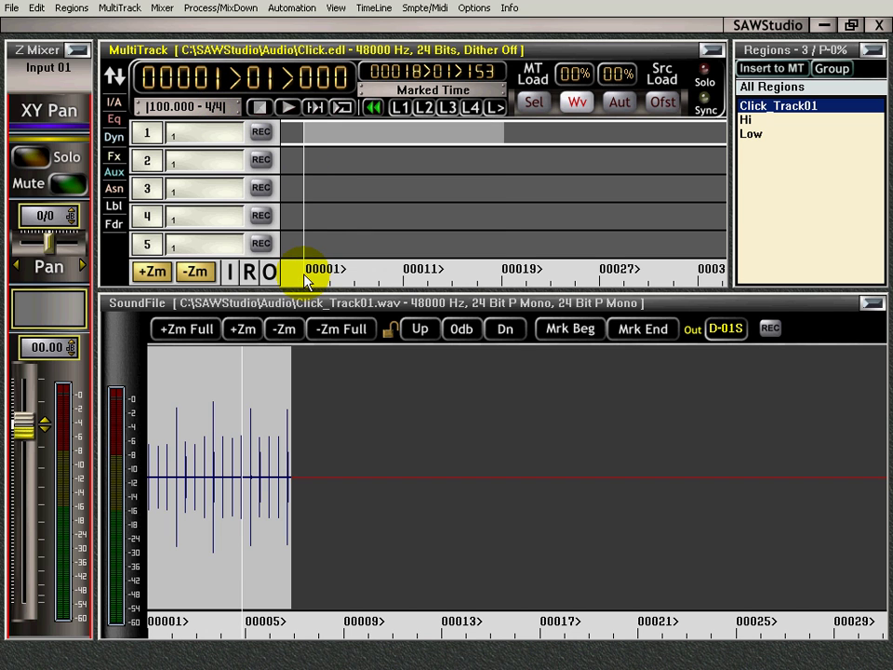
click(752, 135)
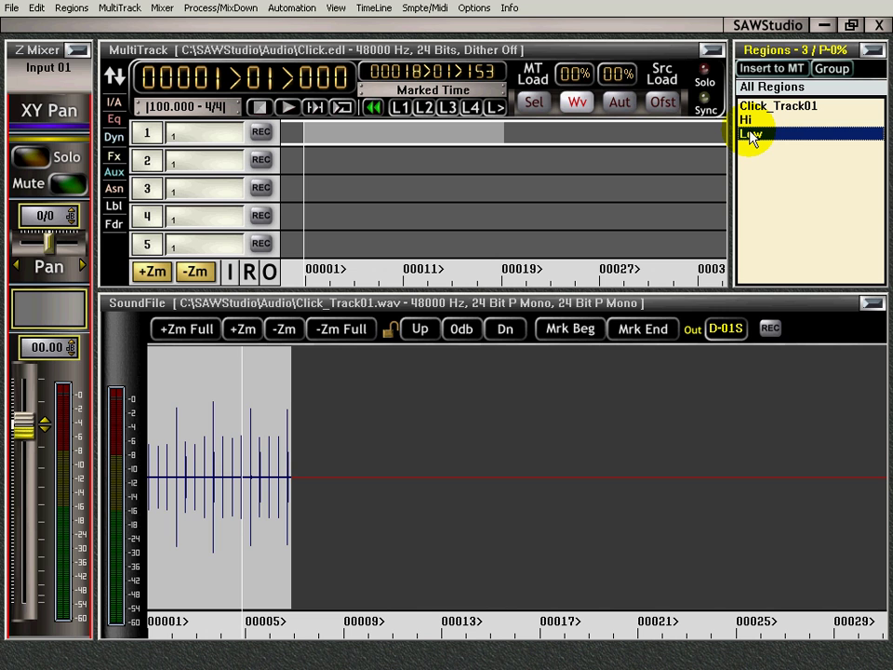
key(ctrl+Insert)
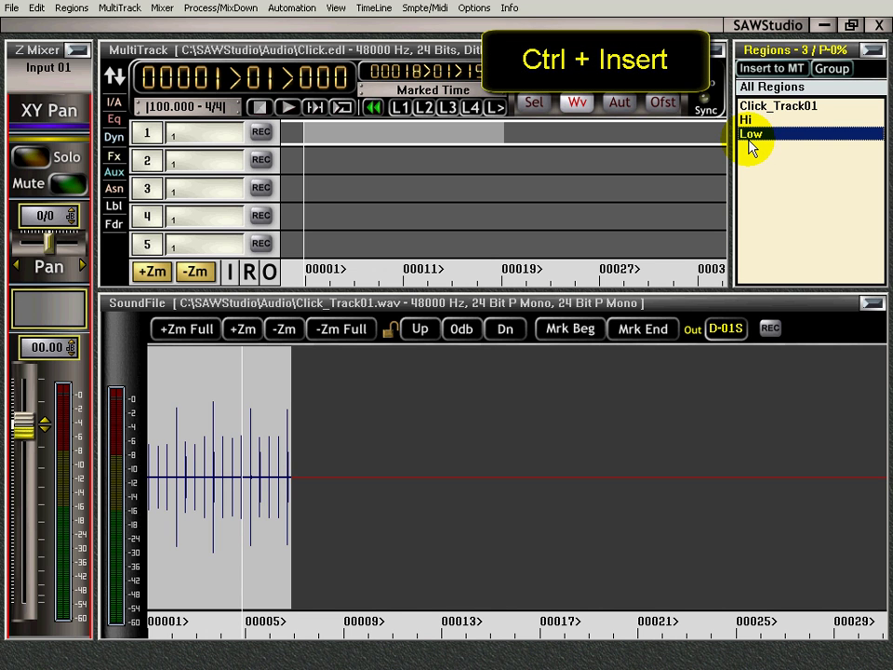
click(762, 74)
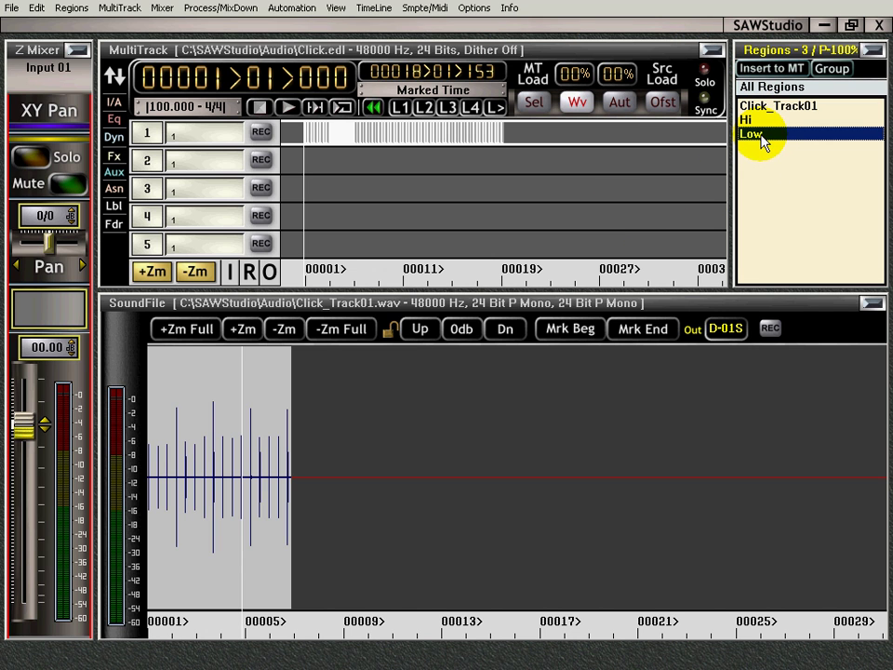
click(358, 168)
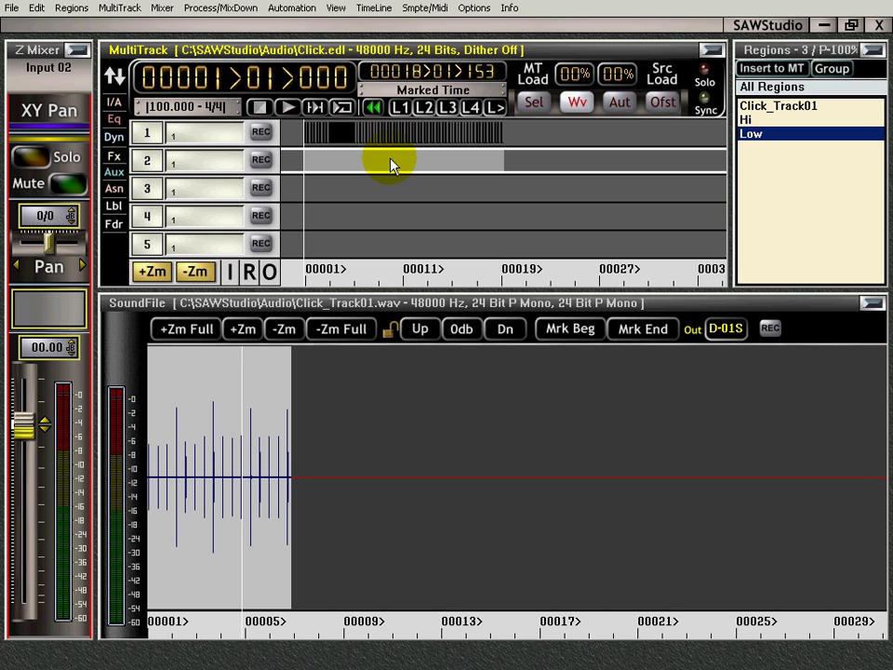
click(393, 164)
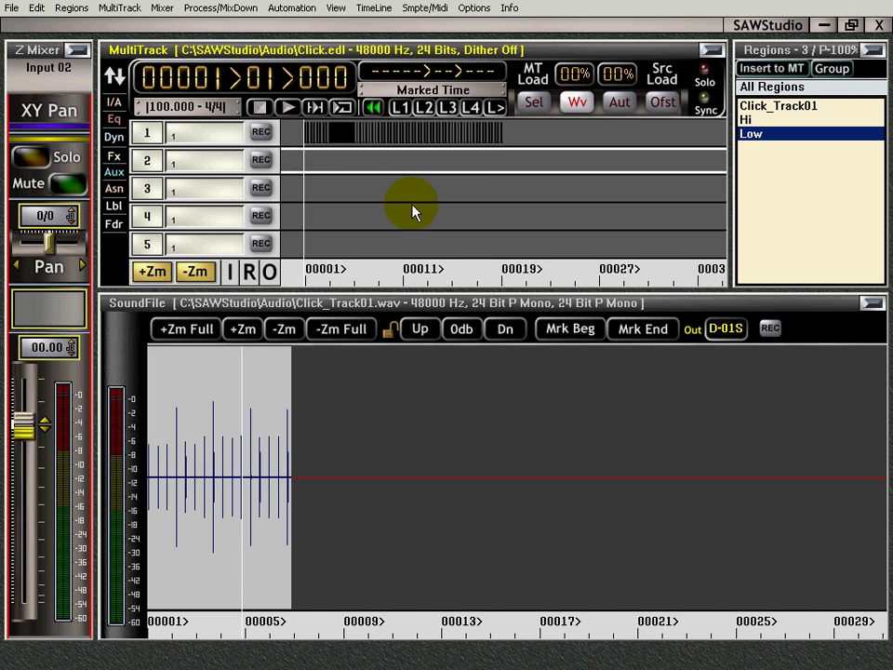
key(space)
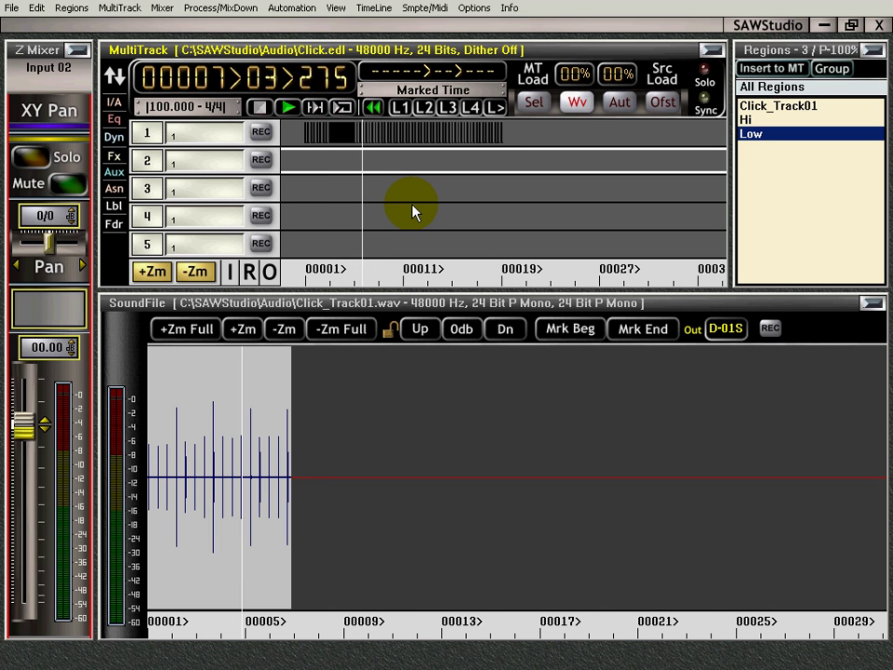
key(space)
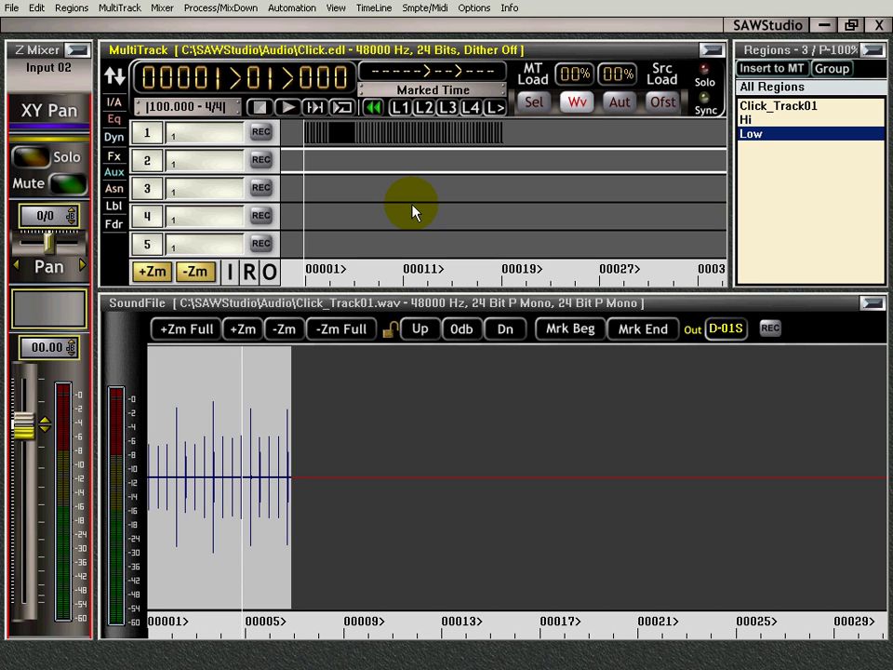
click(407, 144)
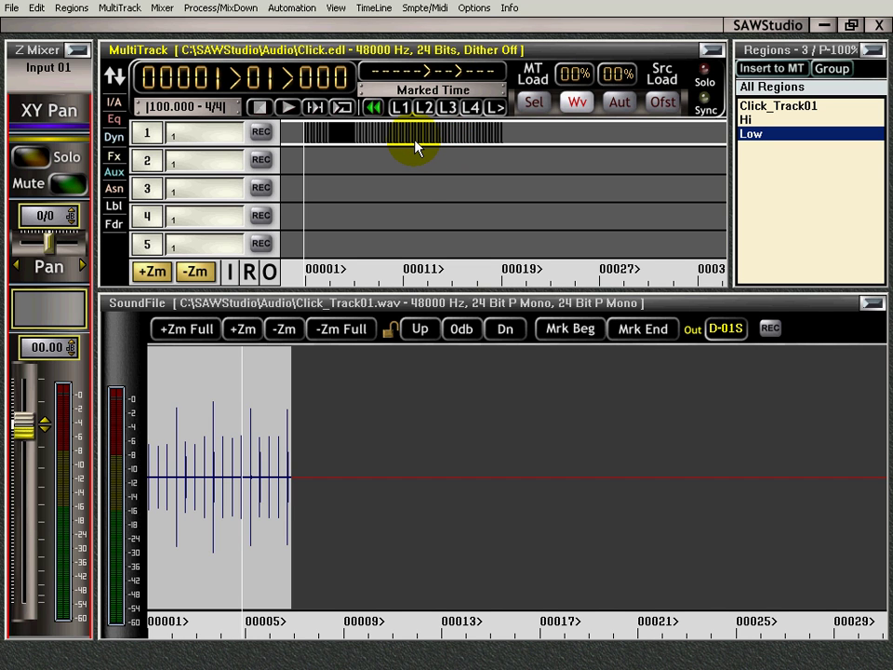
click(310, 165)
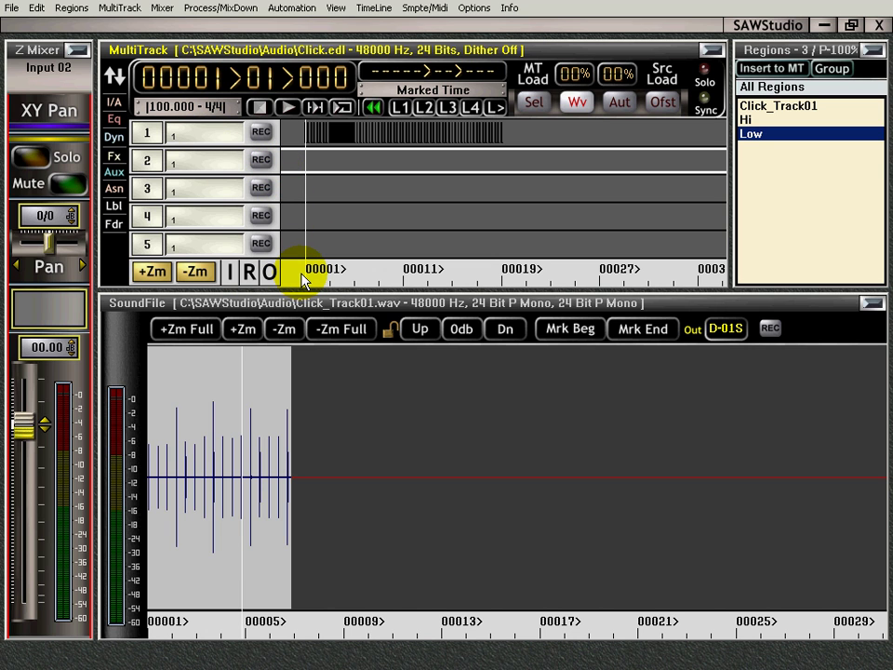
- Set the tempo field's note value to Whole Note from its right-click popup
right_click(213, 109)
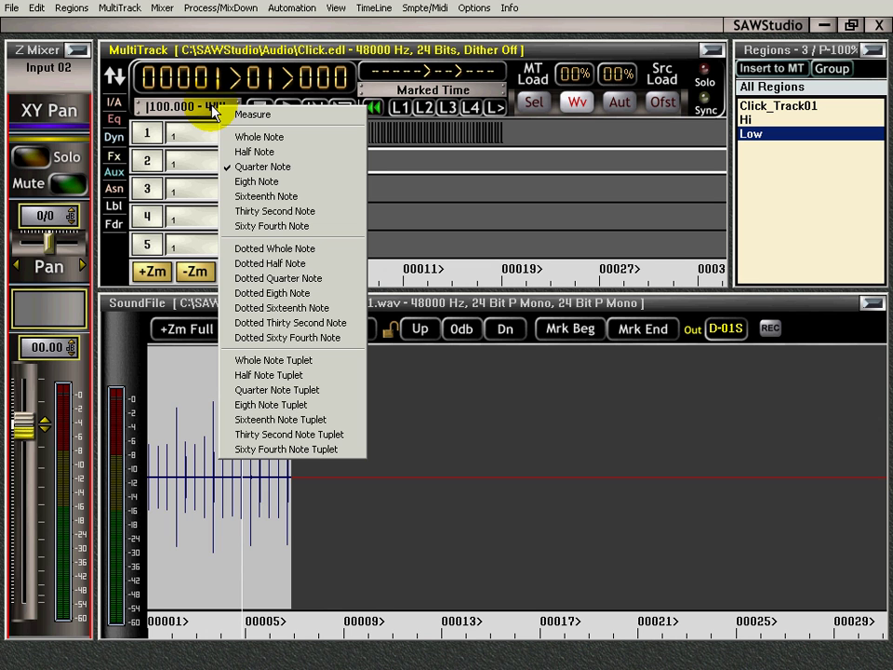
click(233, 138)
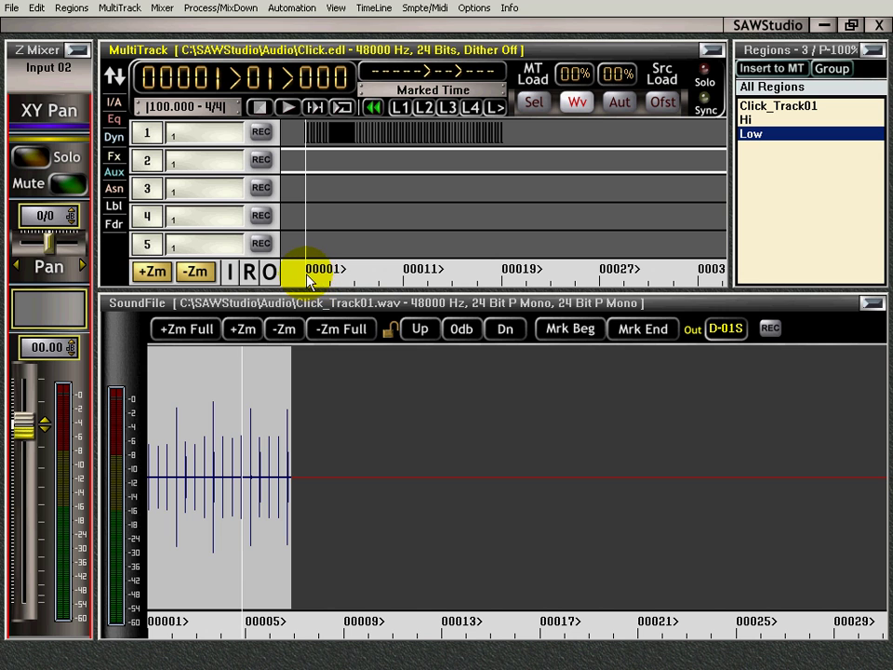
- Select the Hi click region and mark bars 1 to 19 on track 2
click(750, 120)
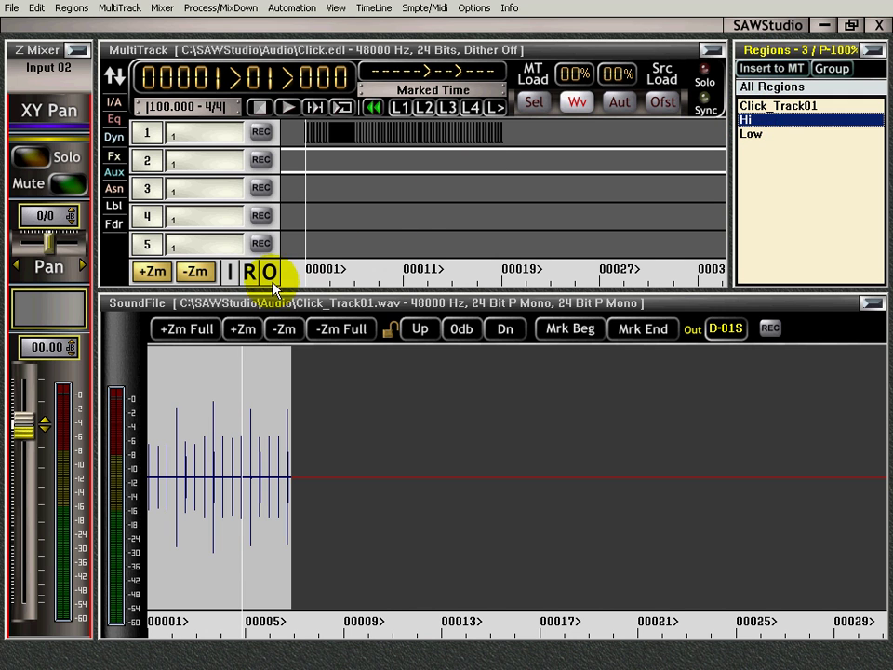
click(309, 279)
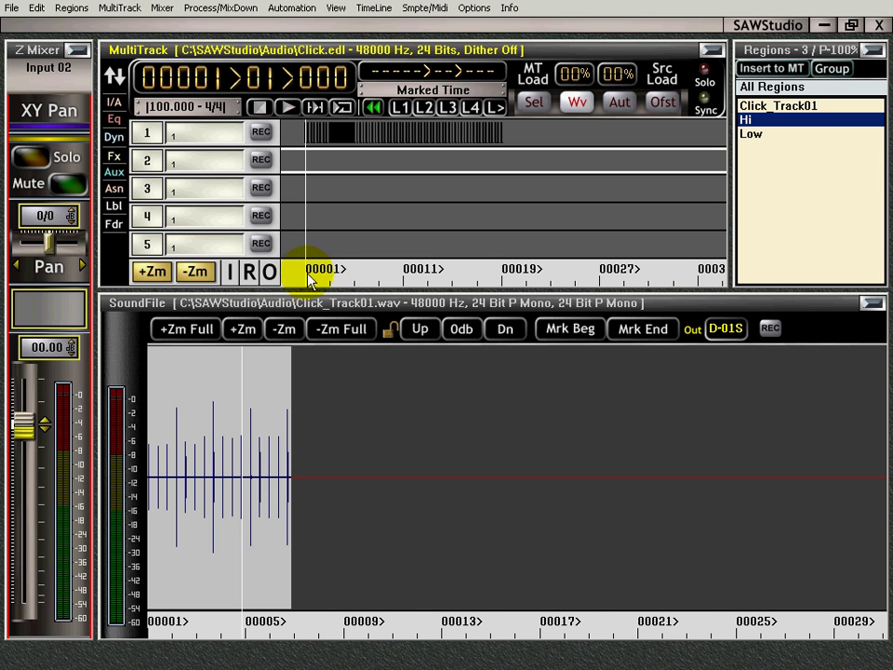
drag(312, 282, 502, 270)
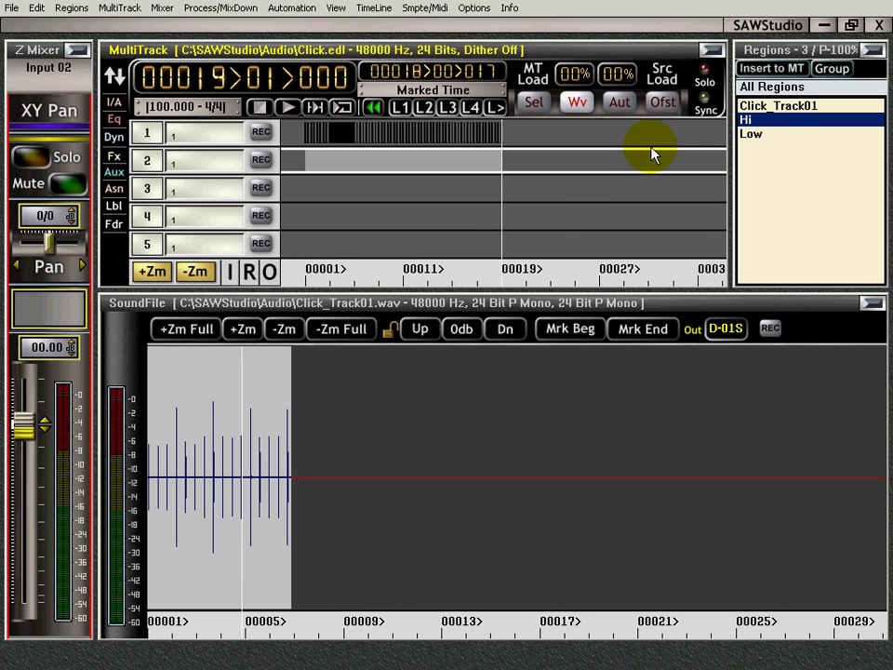
- Insert the Hi click region onto track 2 and return the playhead to the start
click(778, 121)
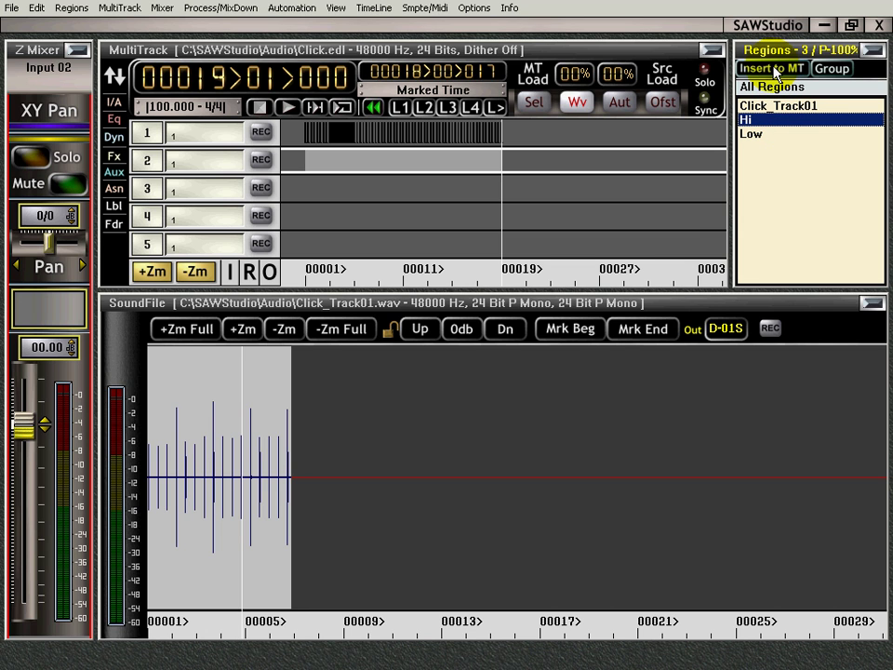
click(775, 70)
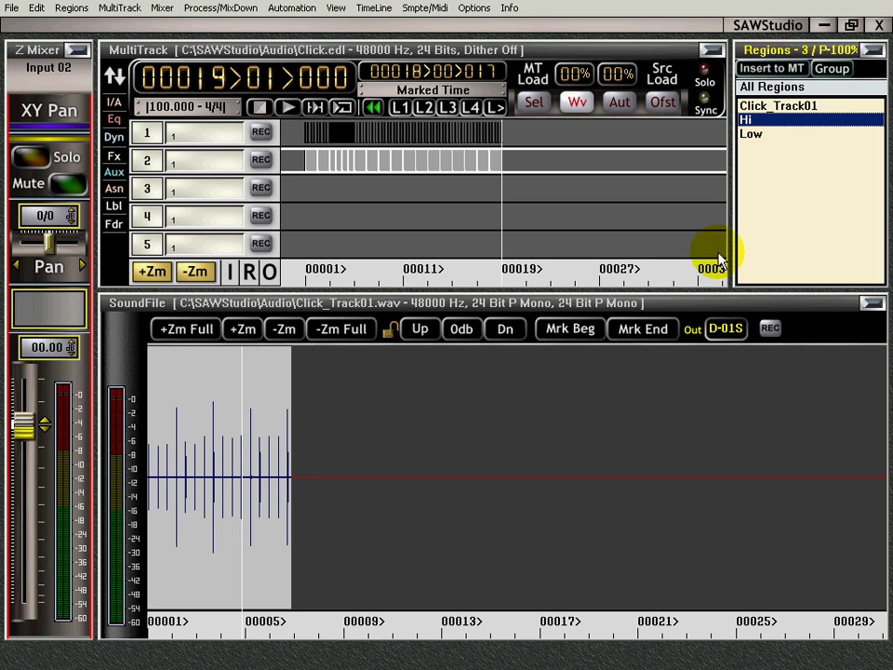
key(Up)
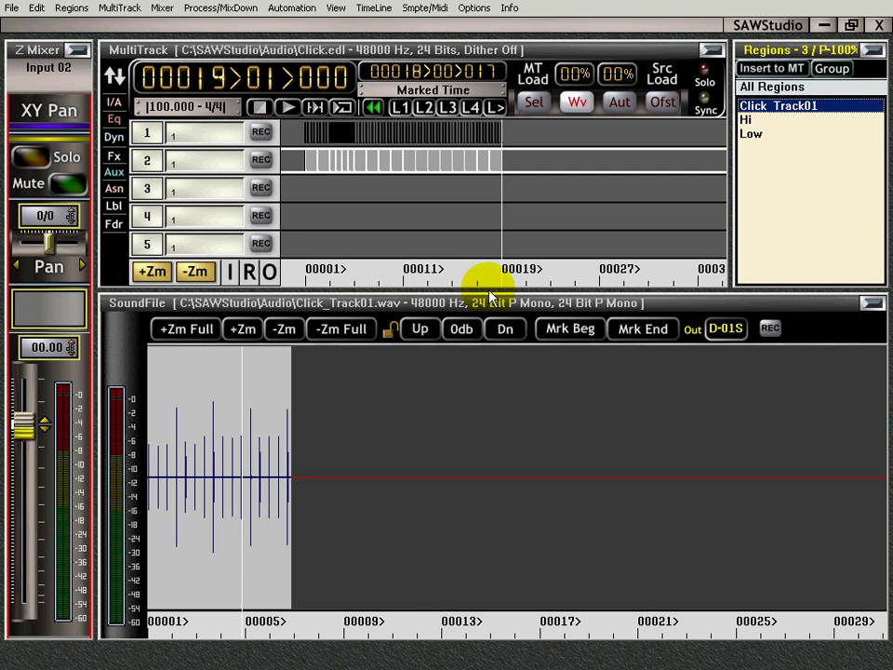
click(418, 170)
key(Home)
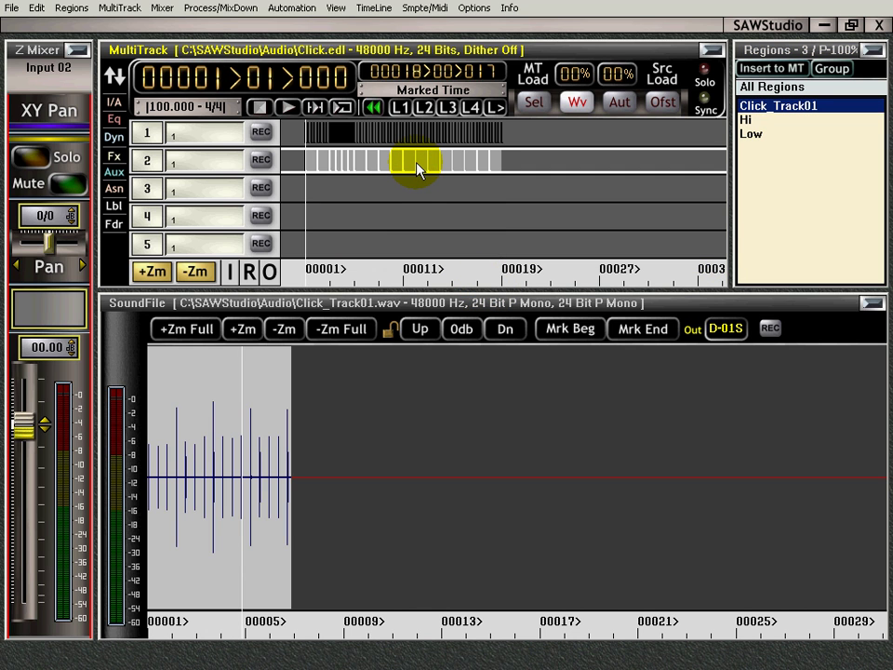
click(417, 169)
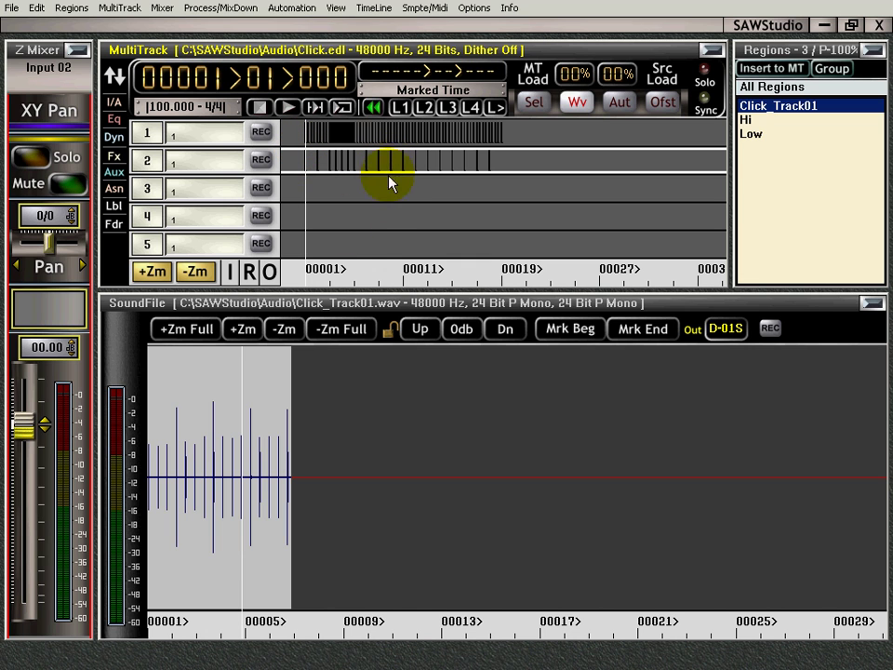
- Play back both click tracks, then mark bars 1 to 19 across them
key(space)
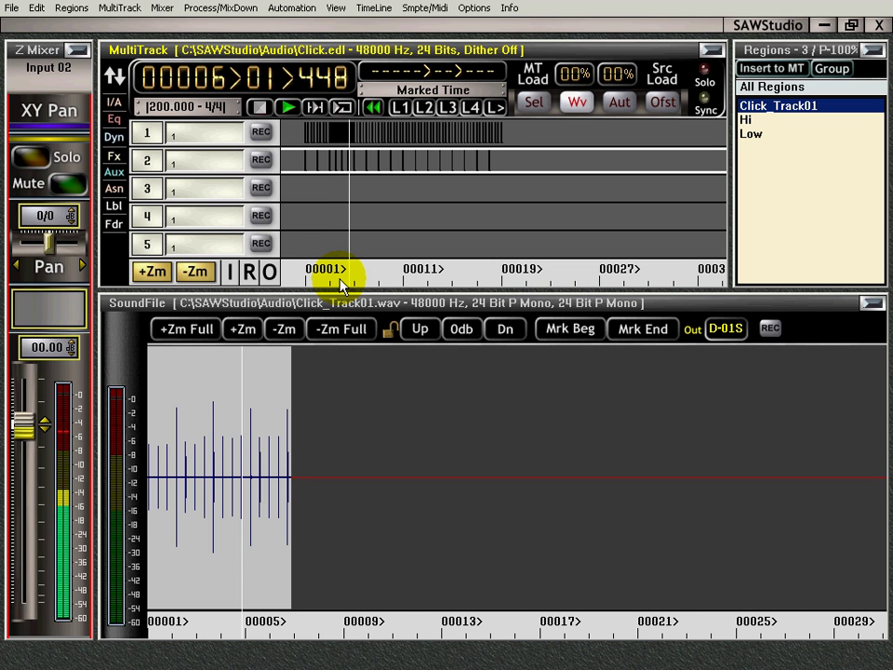
key(space)
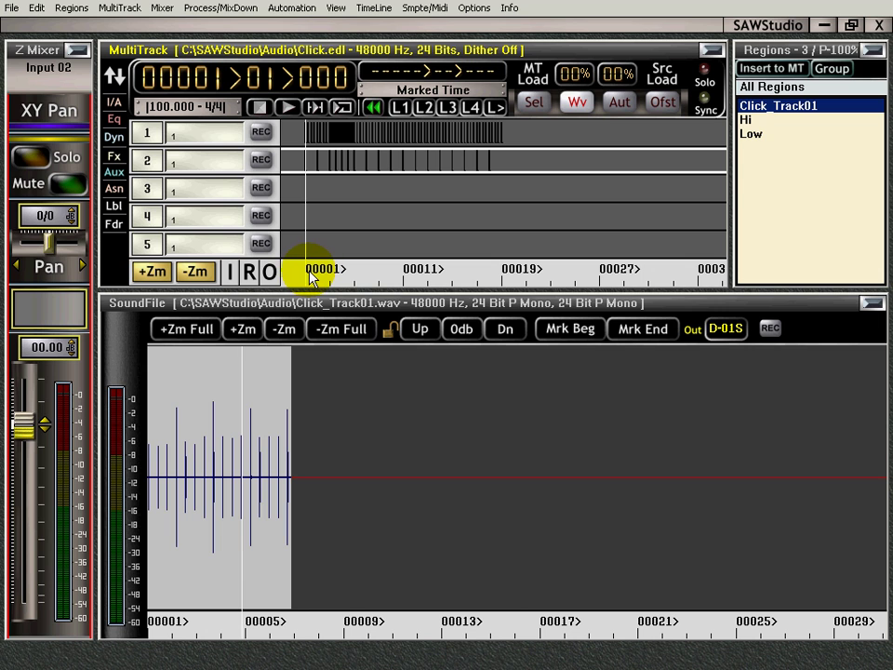
drag(310, 277, 501, 277)
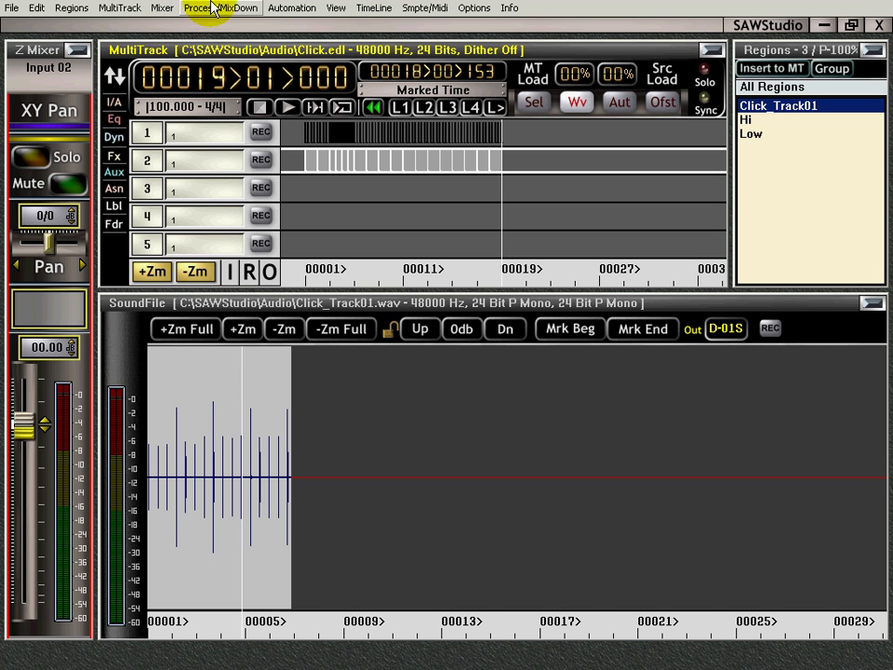
- Build a mono mix to Click_Mix.wav, overwriting the existing file, and play it back
click(222, 8)
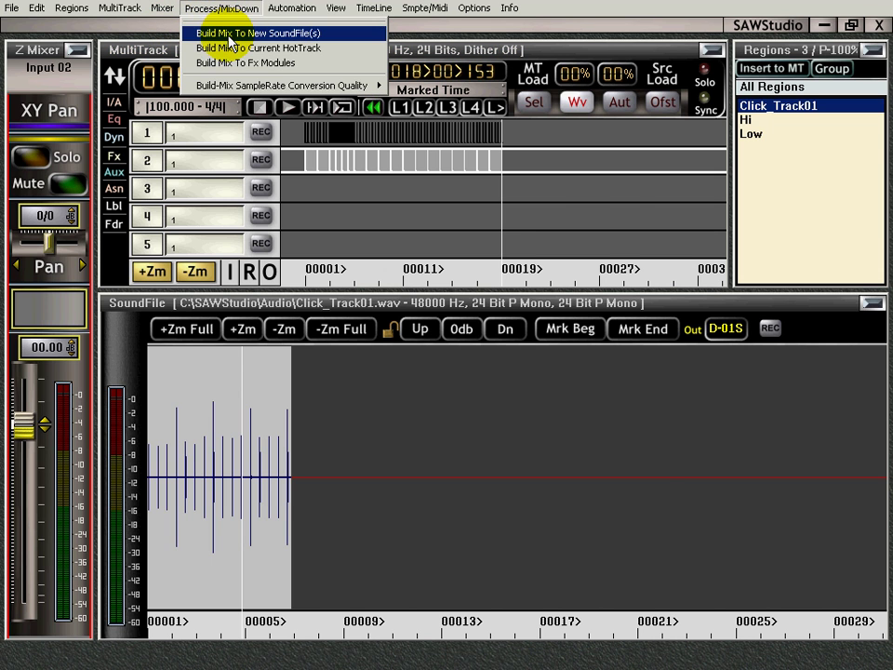
click(233, 32)
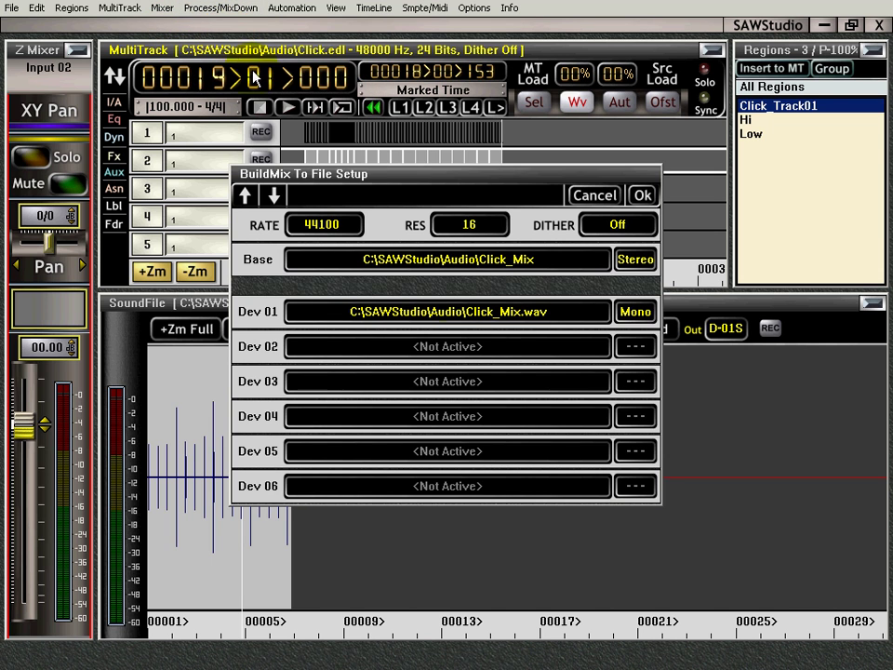
click(647, 316)
click(647, 316)
click(643, 315)
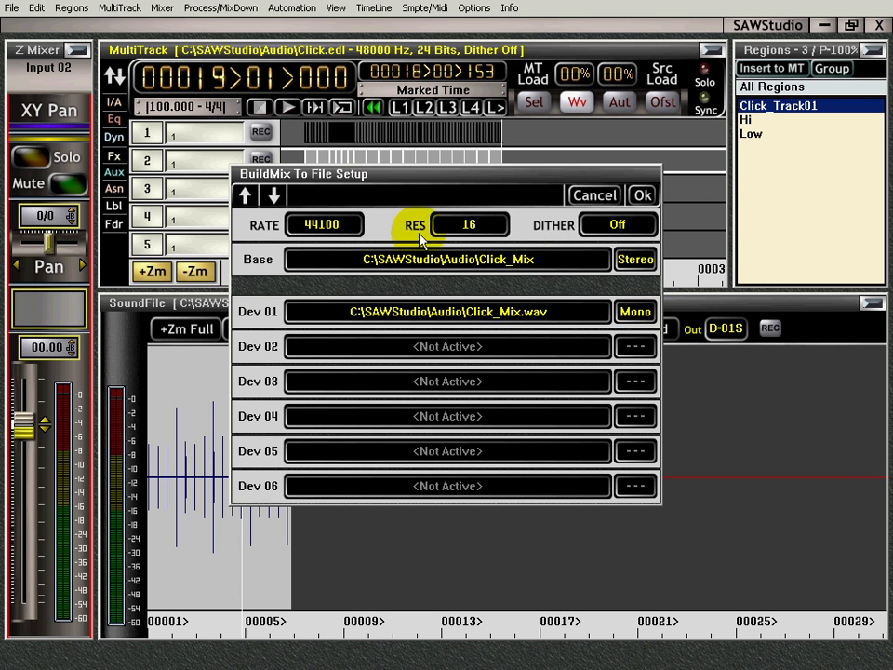
click(642, 194)
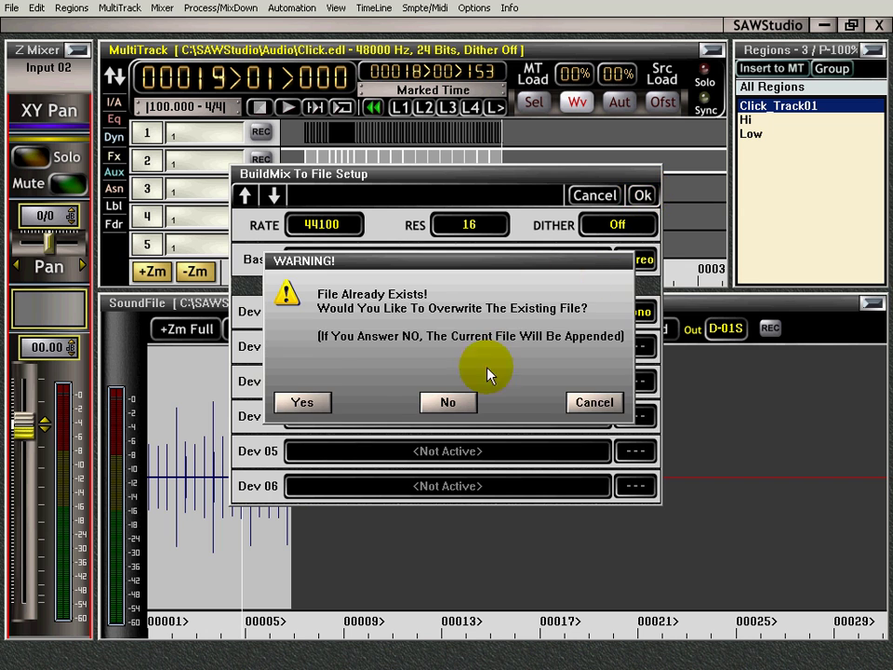
click(307, 401)
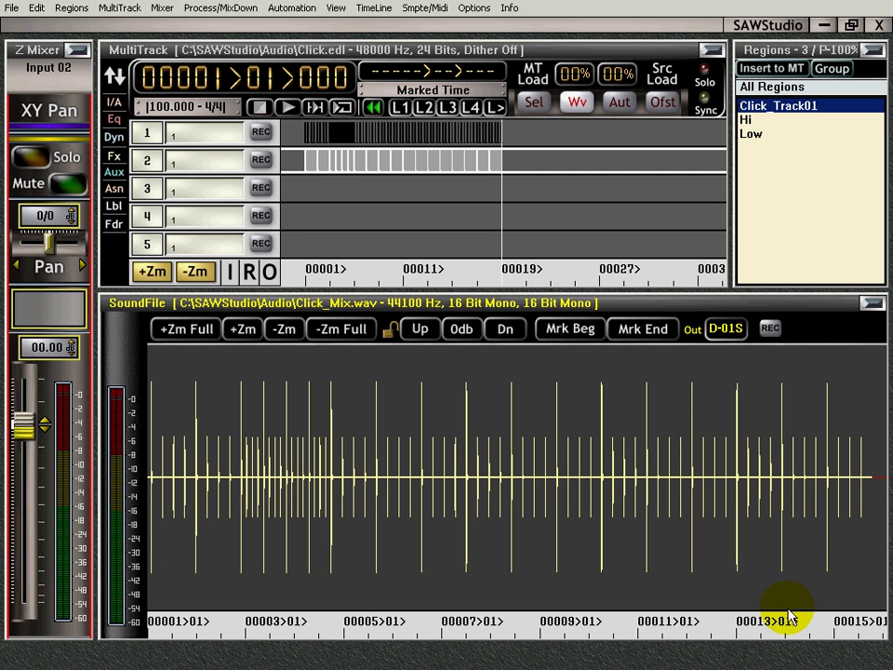
key(space)
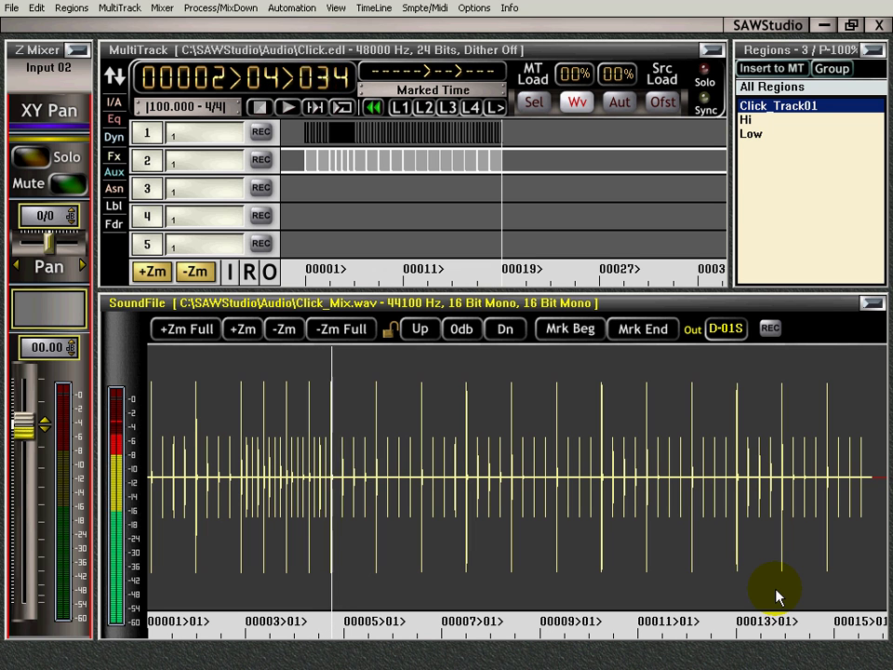
- Build the mix onto track 3 as HotTrack and select the new Click_Mix_Track03 region
key(space)
click(314, 176)
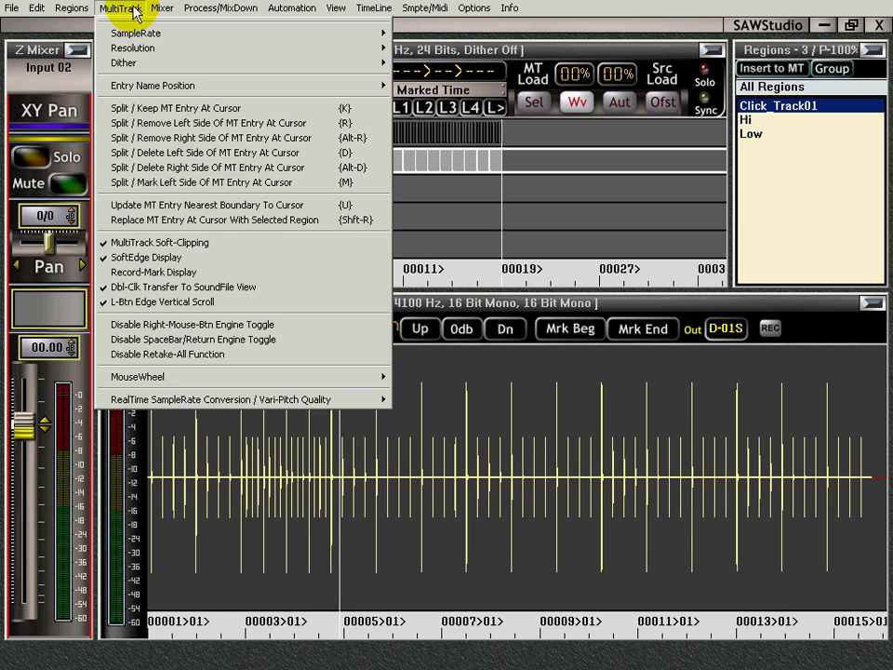
mouse_move(183, 6)
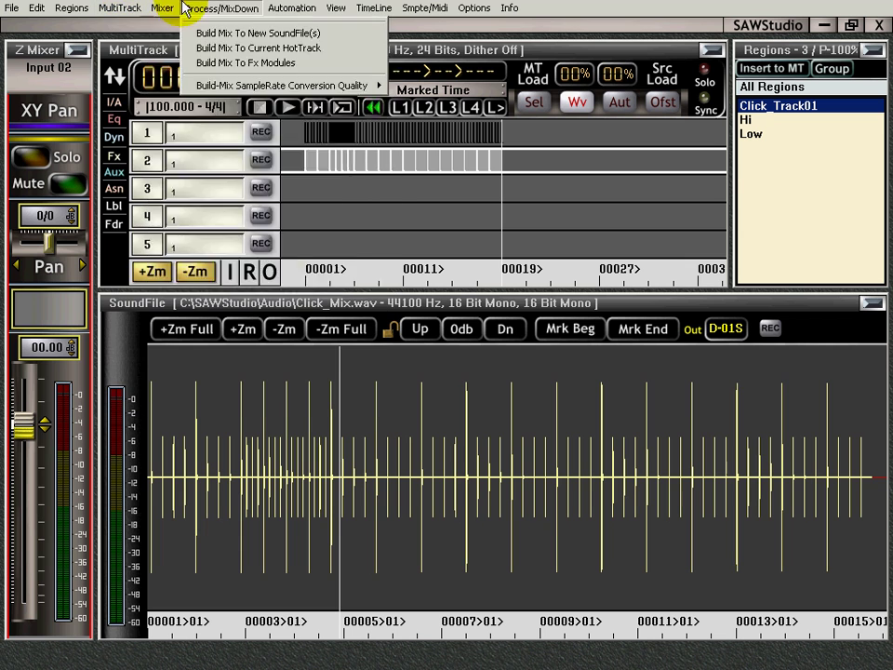
click(273, 52)
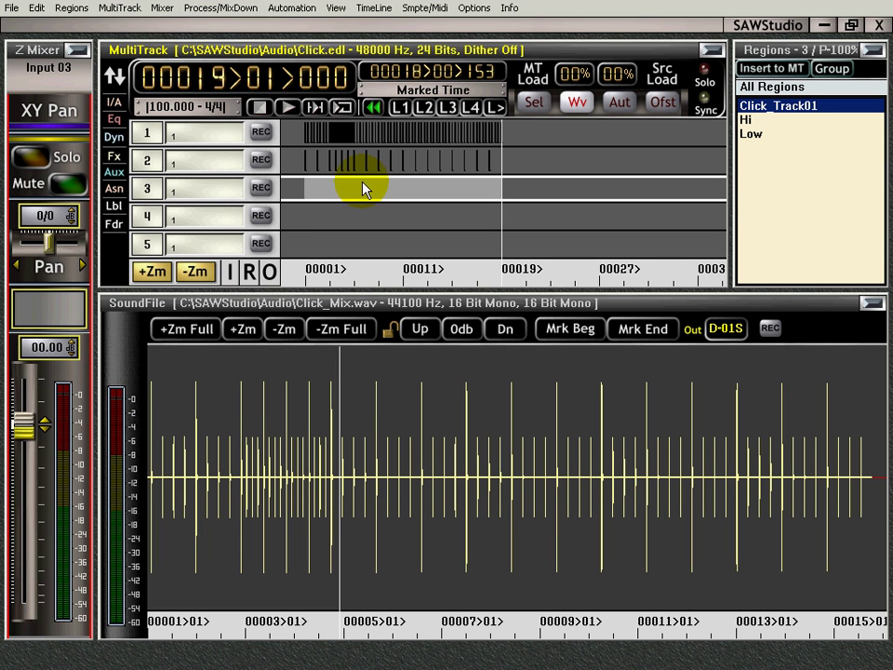
click(235, 9)
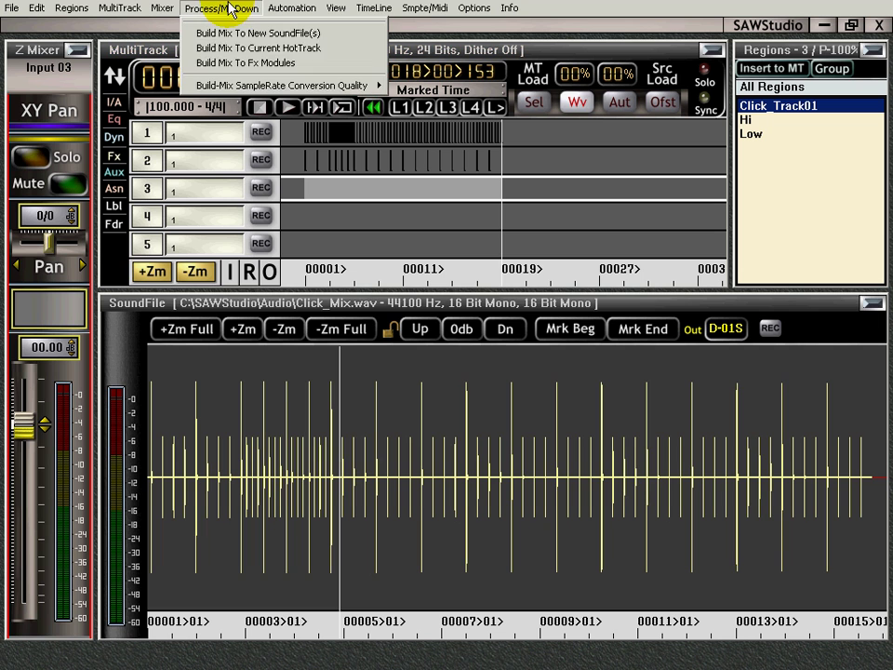
click(244, 51)
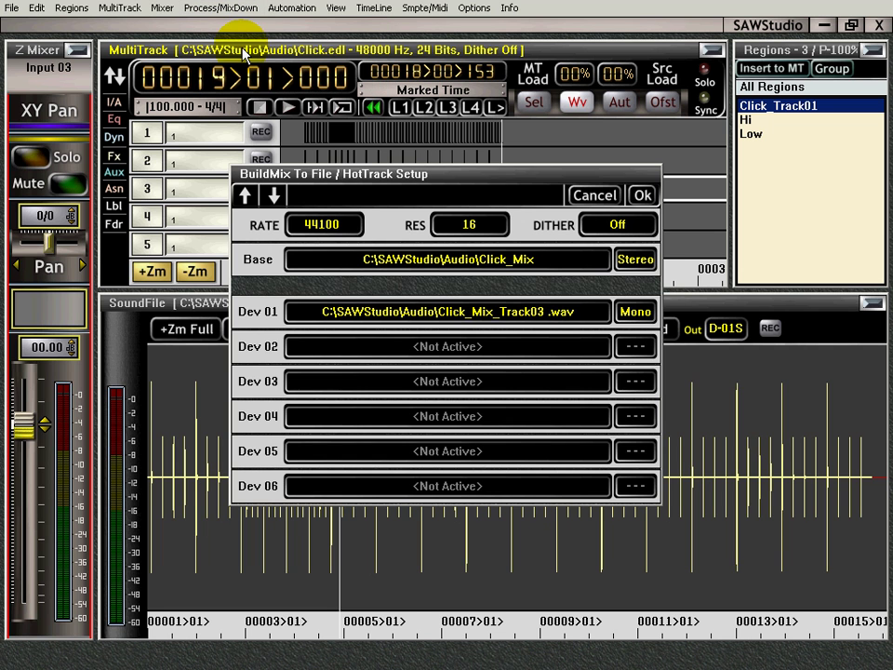
click(642, 196)
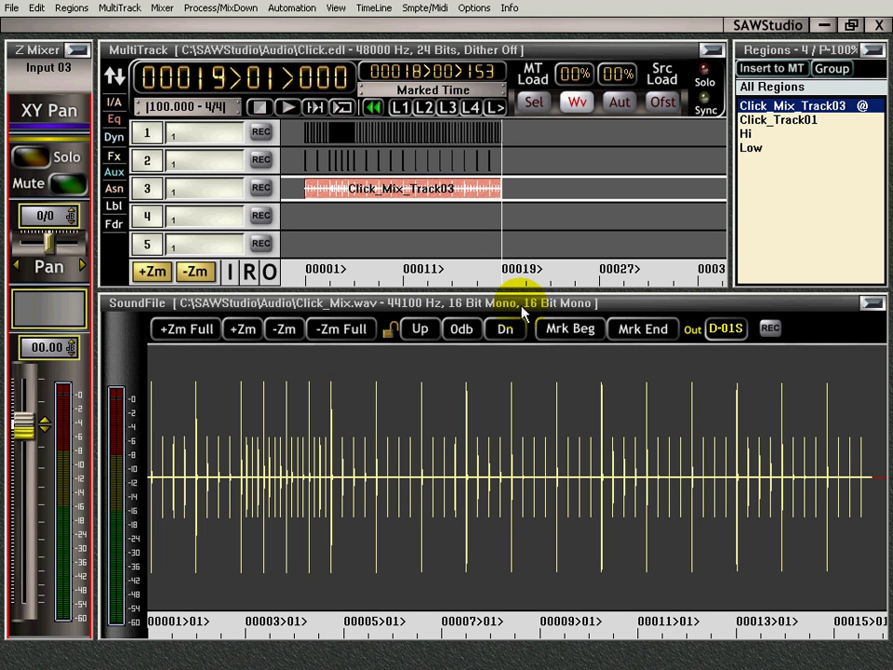
click(831, 107)
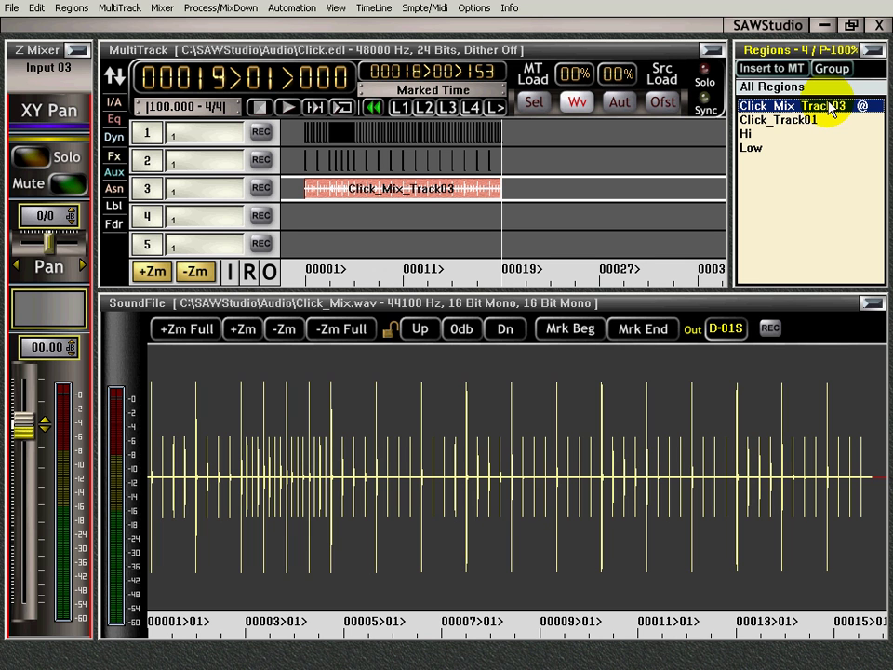
- Rename the selected Click_Mix_Track03 region to 'My Click'
click(72, 9)
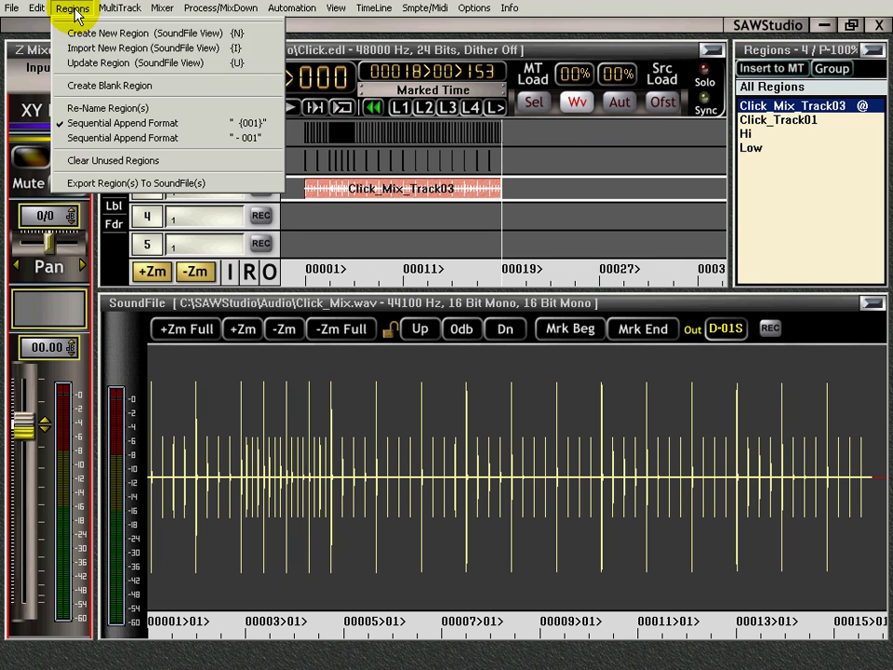
click(98, 108)
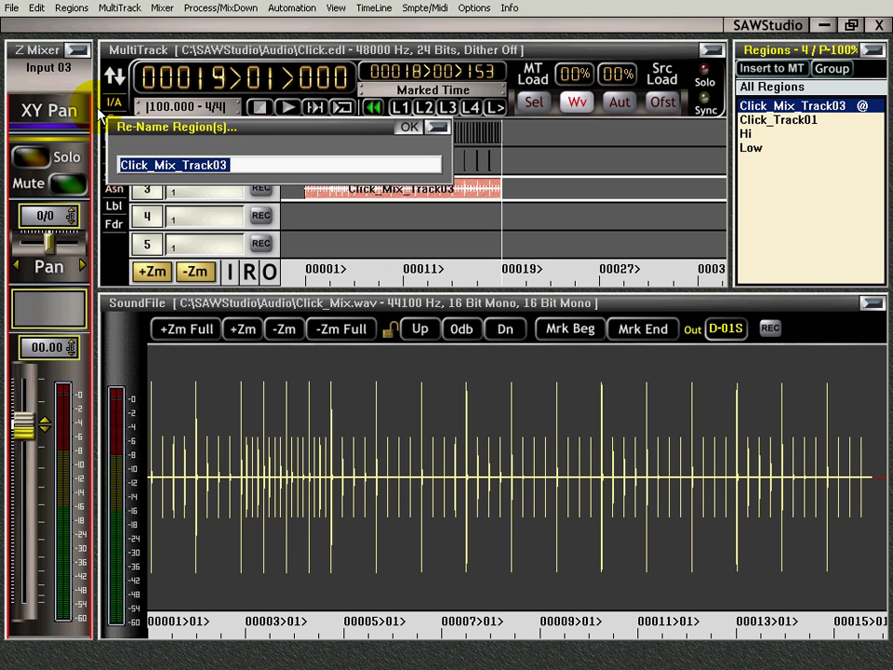
text(My Click)
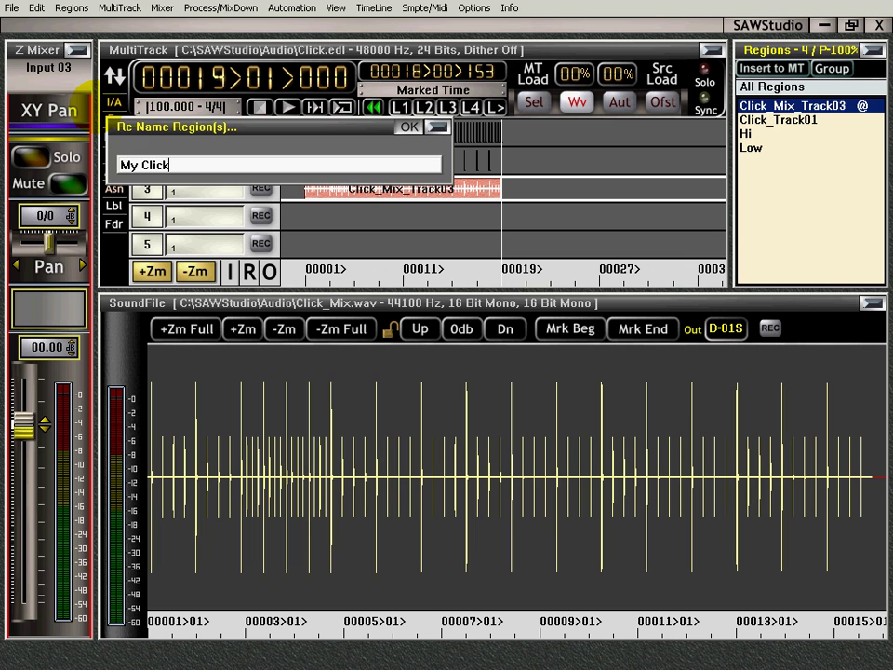
key(Return)
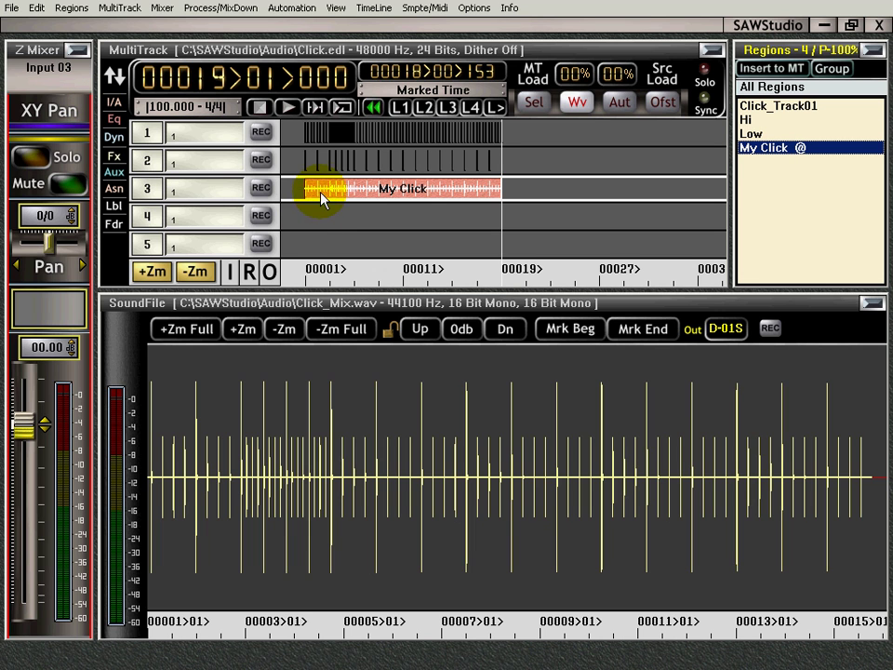
- Select tracks 1 and 2 and mark bars 1 to 19 of the old click regions
click(303, 129)
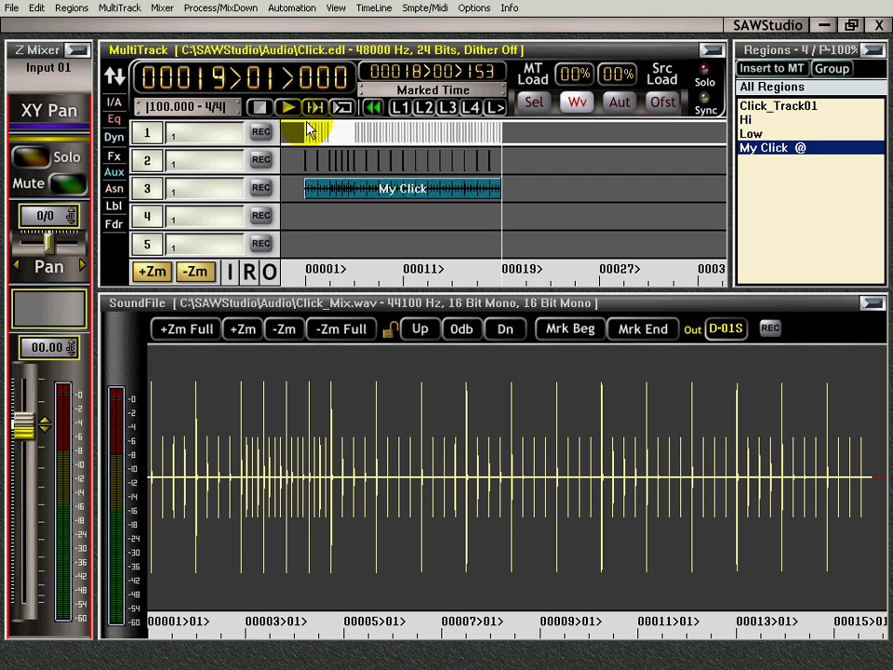
click(303, 164)
drag(305, 274, 500, 276)
click(514, 267)
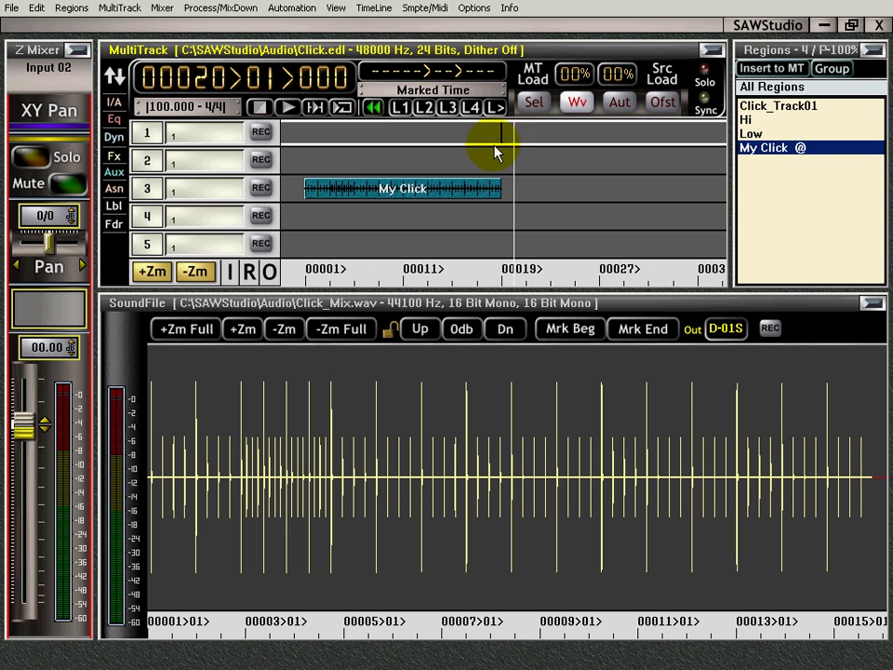
click(488, 247)
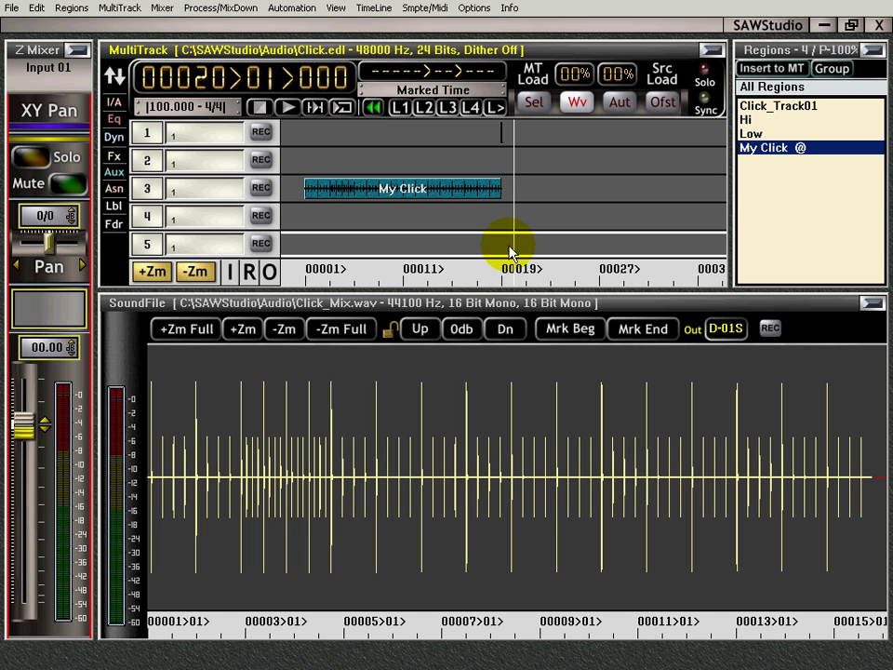
click(490, 272)
click(511, 278)
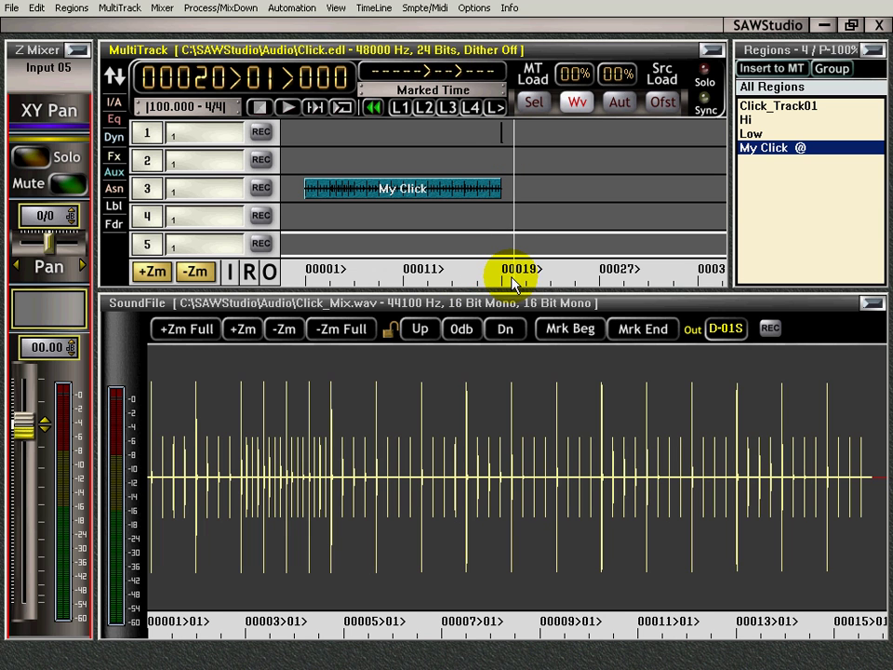
- Drag the My Click region from track 3 up onto track 1
click(494, 135)
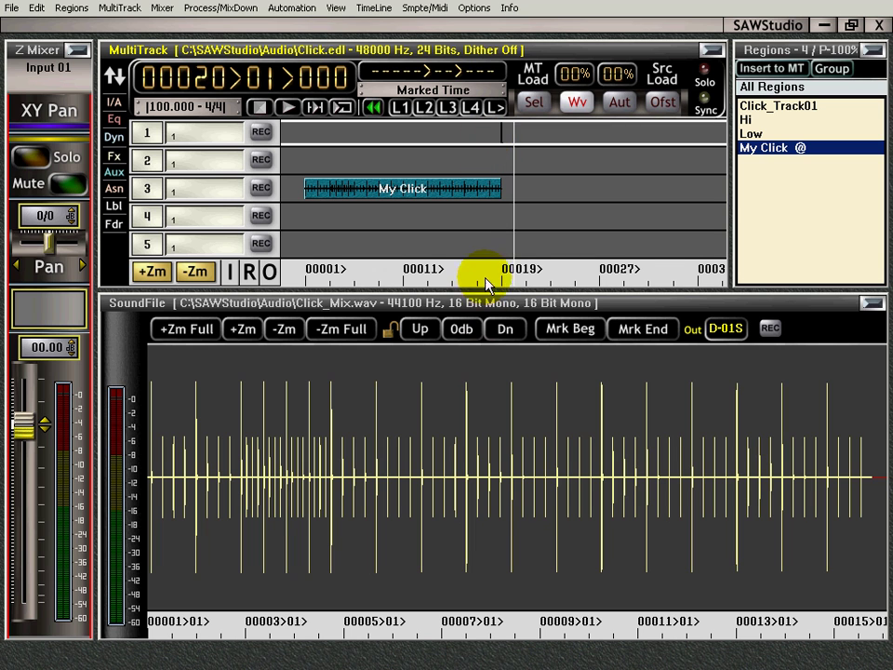
click(465, 192)
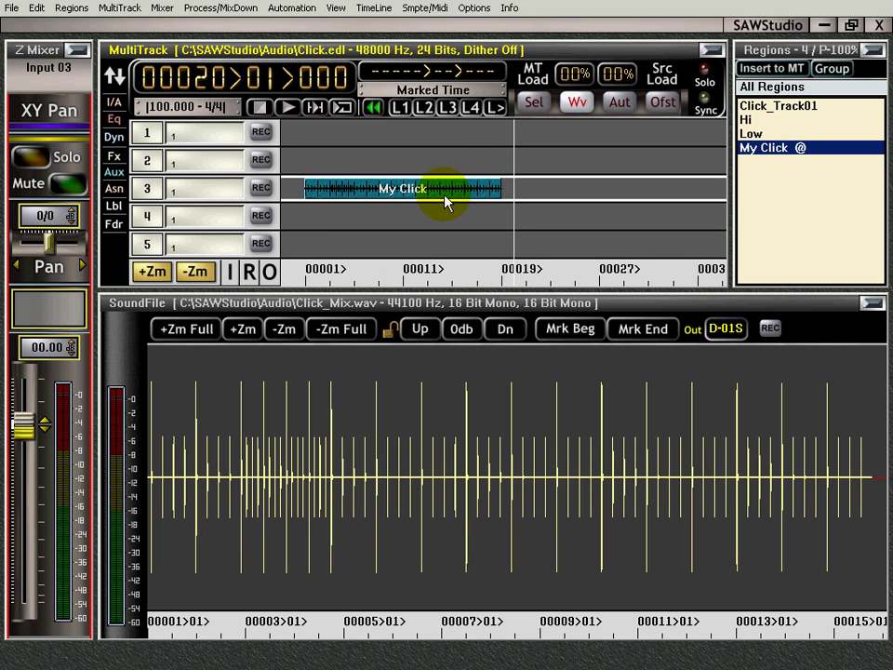
click(443, 201)
drag(443, 201, 444, 136)
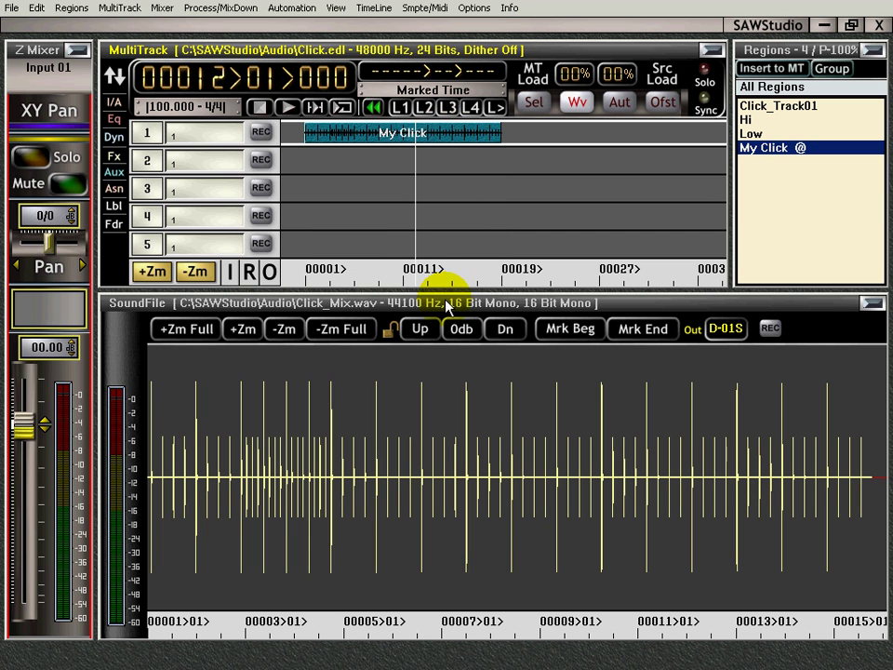
click(308, 277)
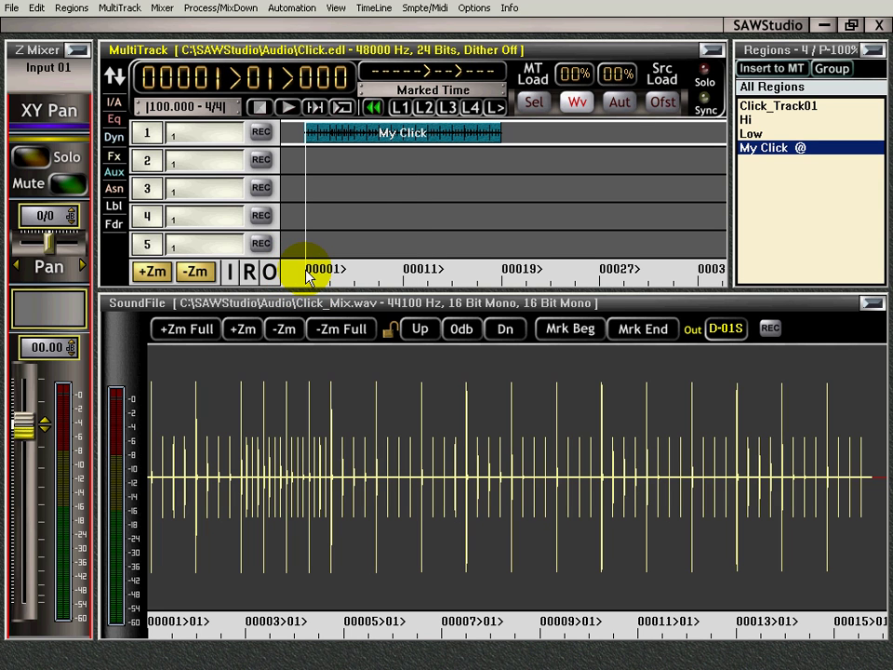
key(space)
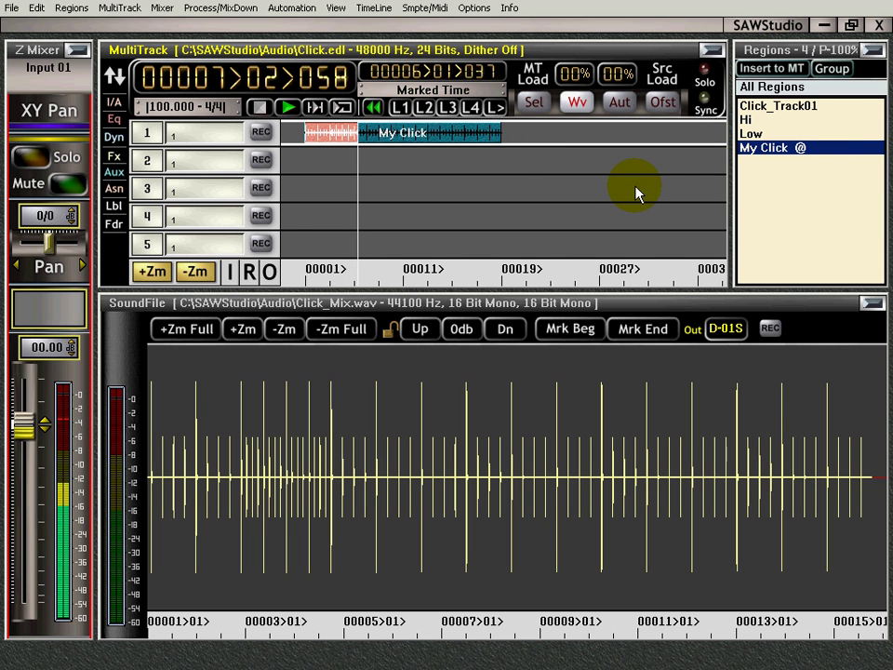
key(space)
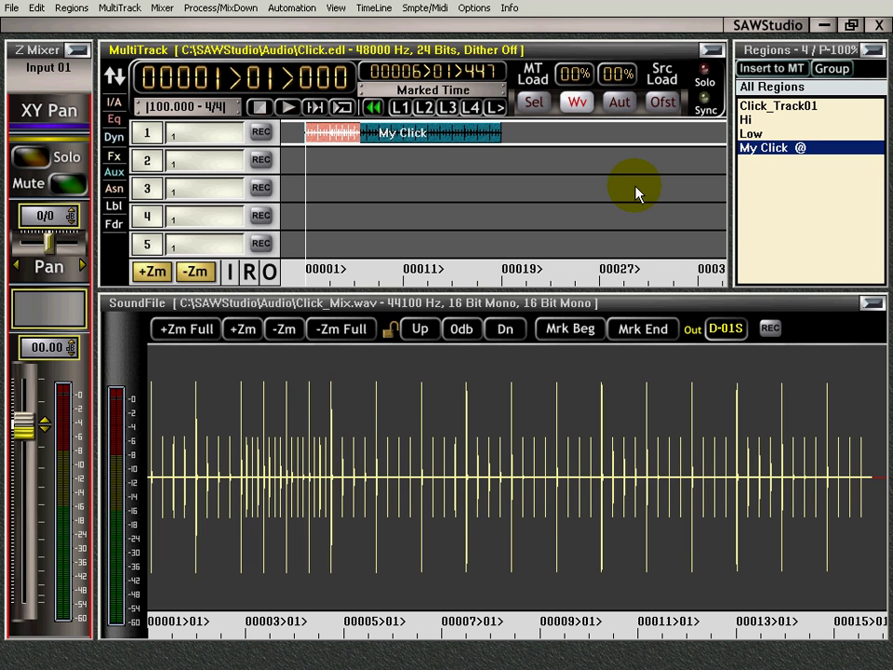